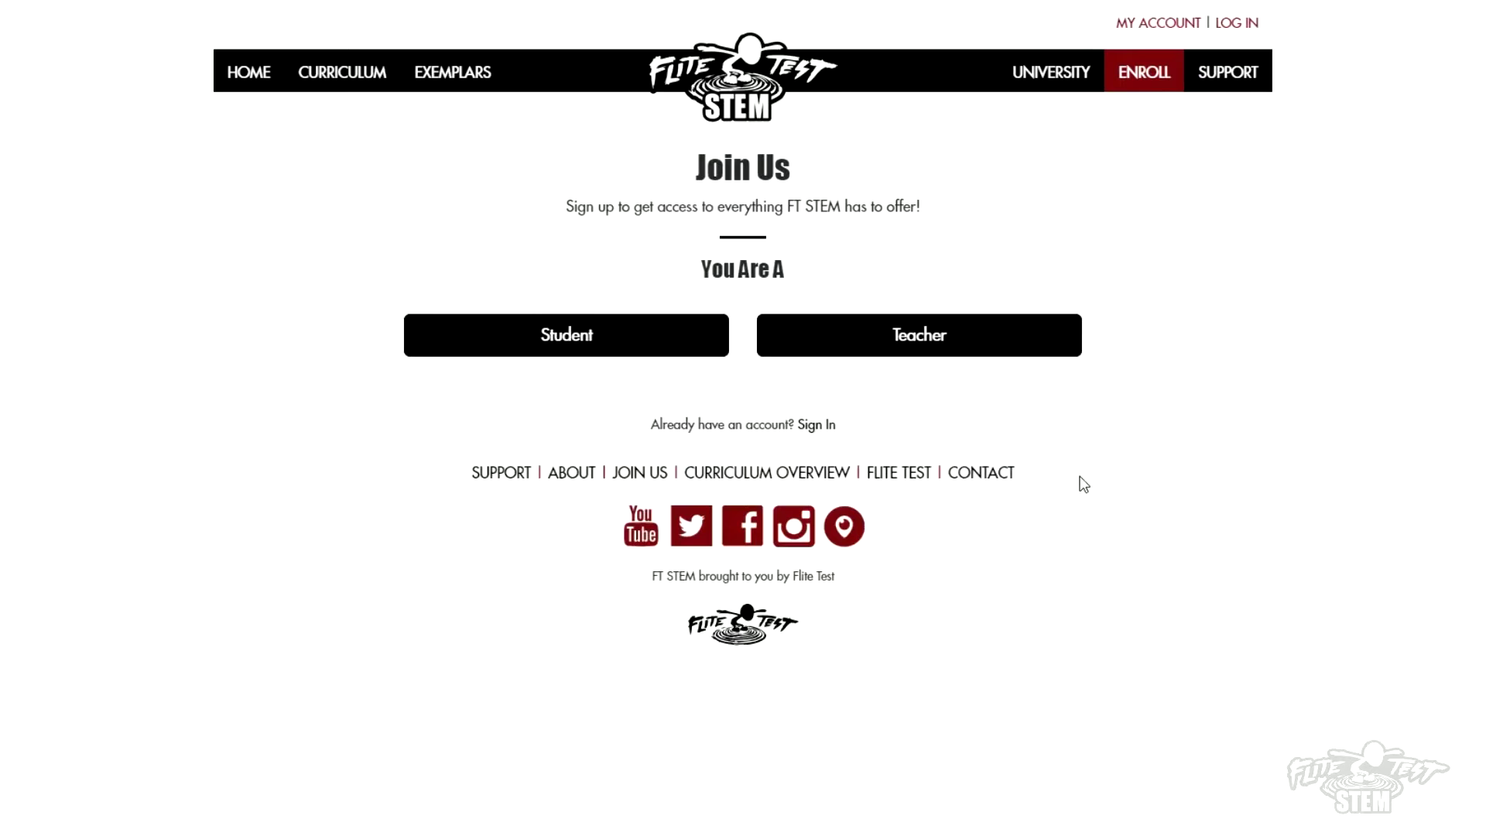
- Open the teacher registration form and set the school type to Middle School
click(911, 345)
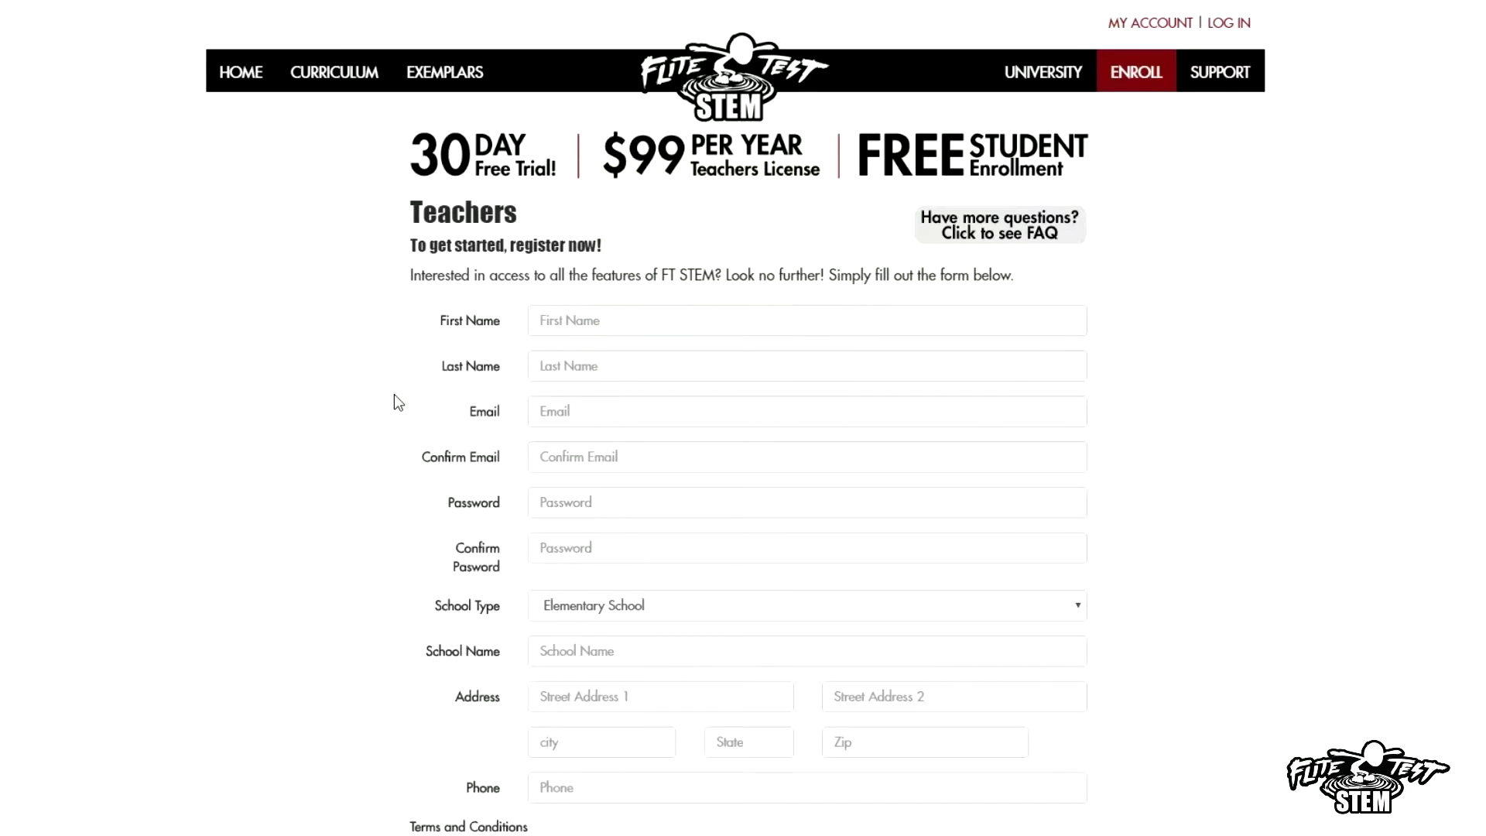
scroll(395, 395, down, 3)
scroll(394, 404, down, 2)
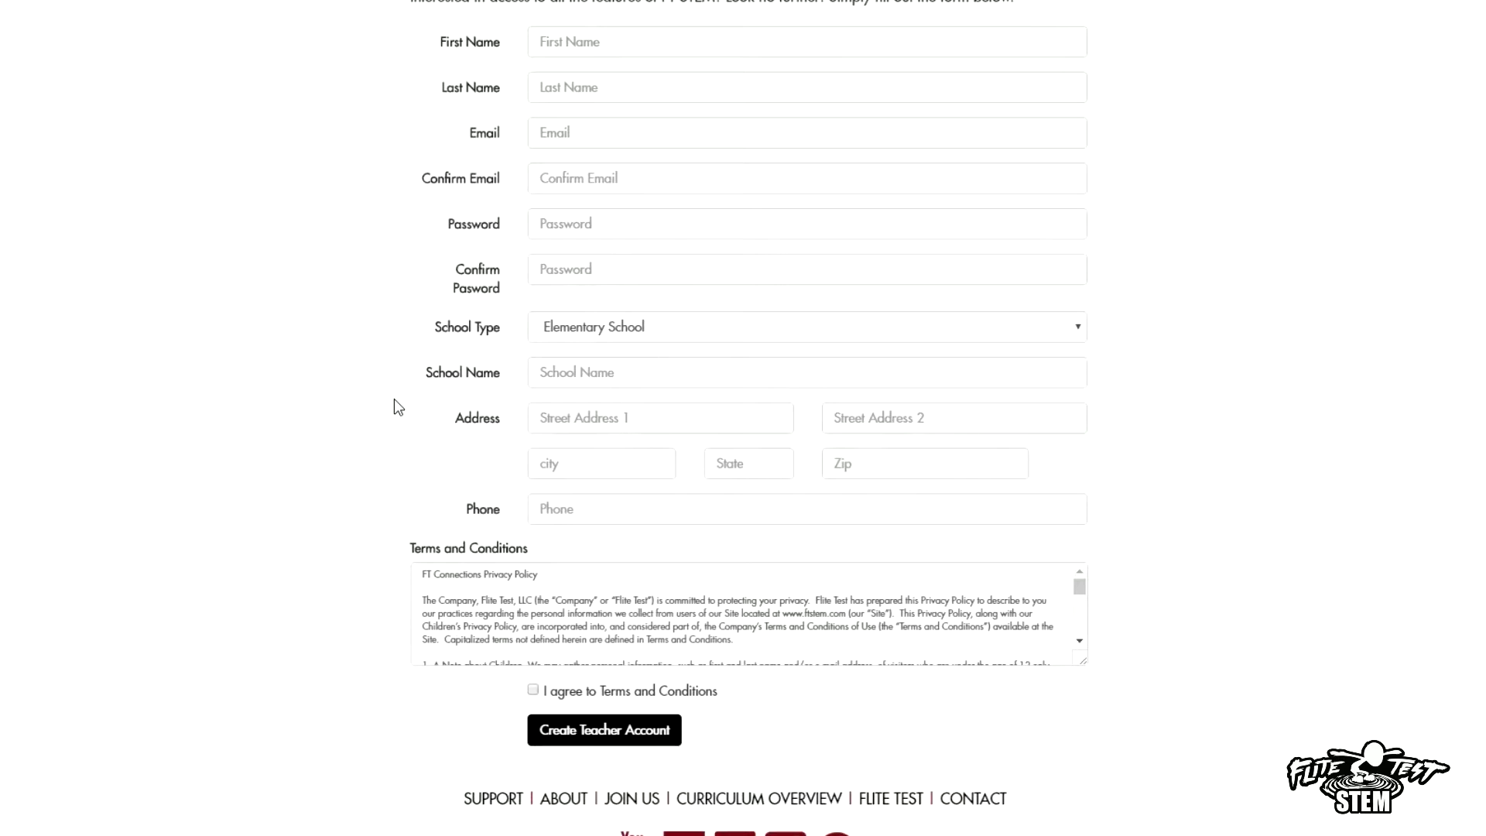
click(576, 329)
click(592, 370)
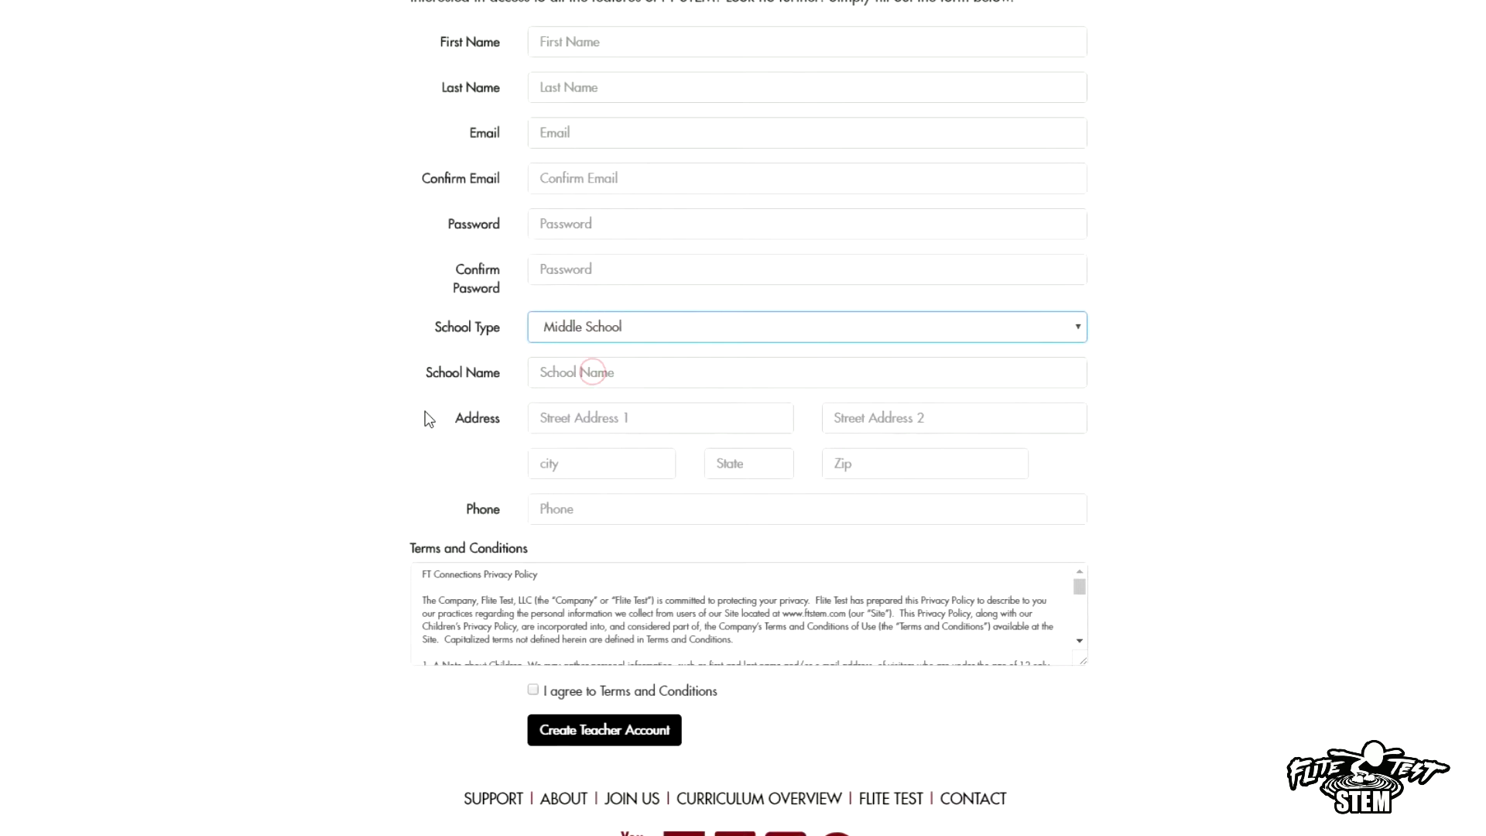
- Agree to the Terms and Conditions and submit the form to create the teacher account
scroll(420, 421, down, 2)
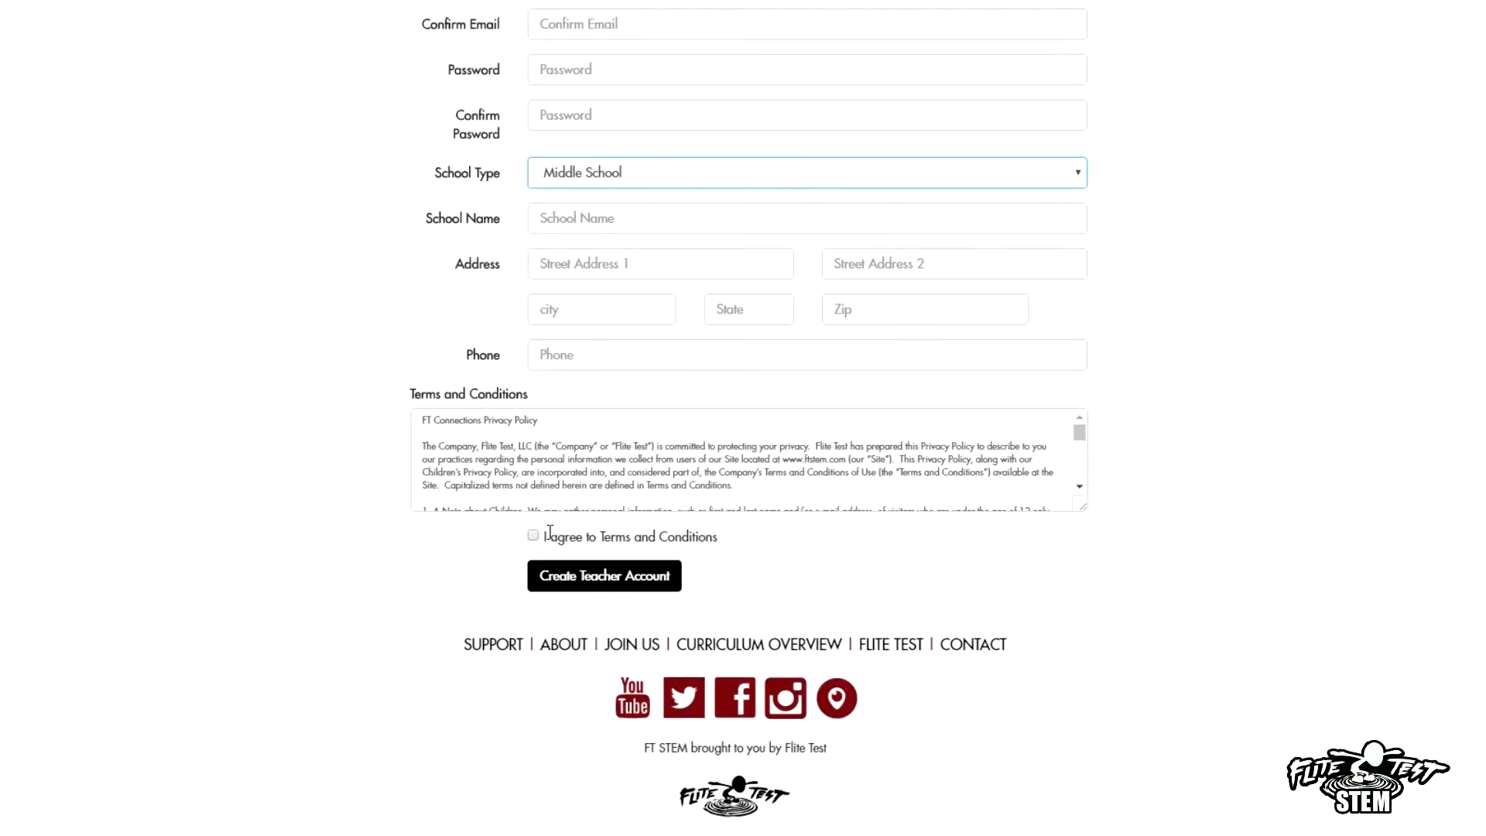
click(534, 537)
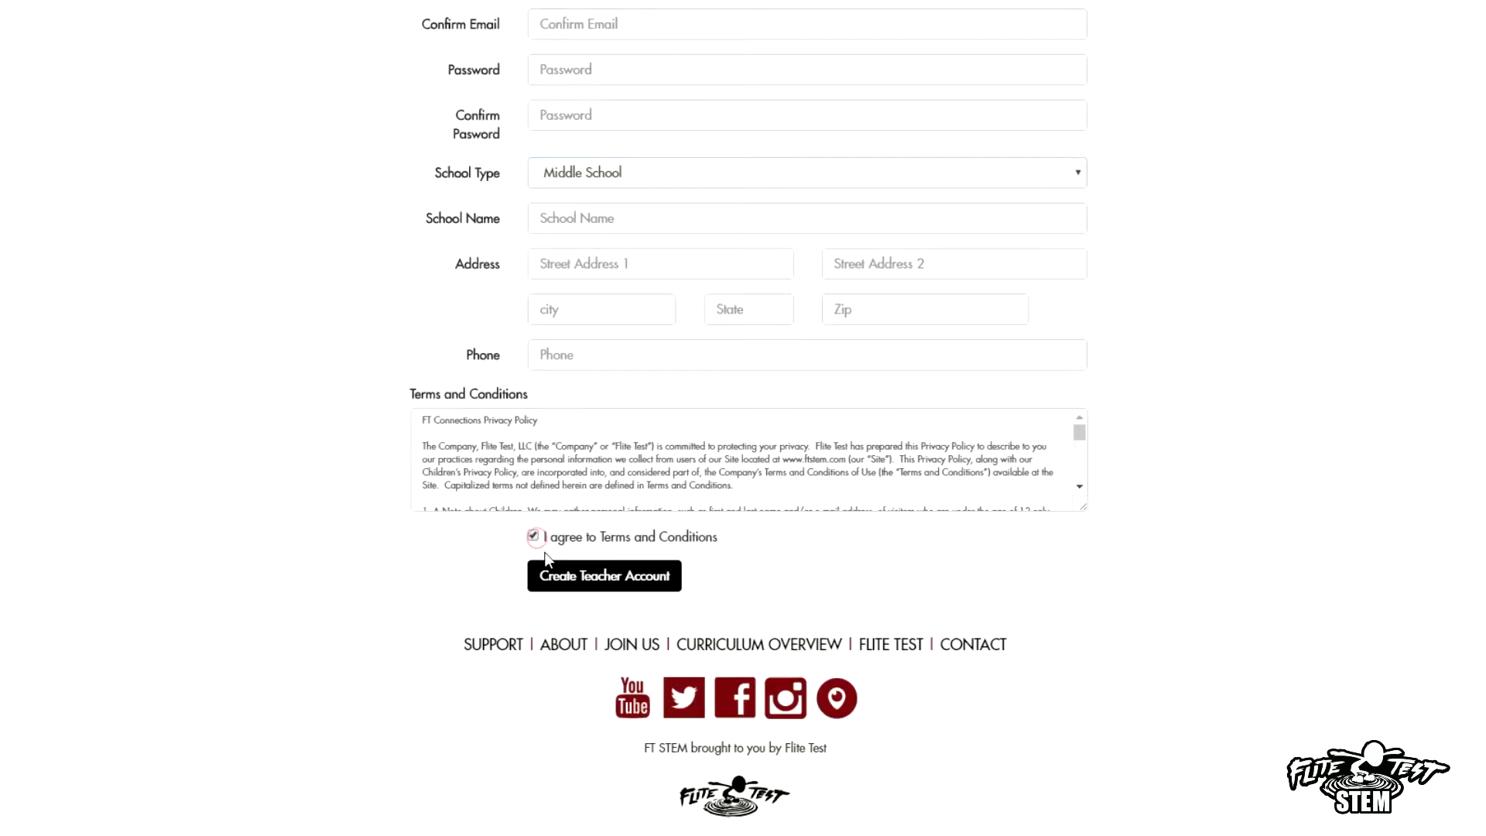
click(594, 577)
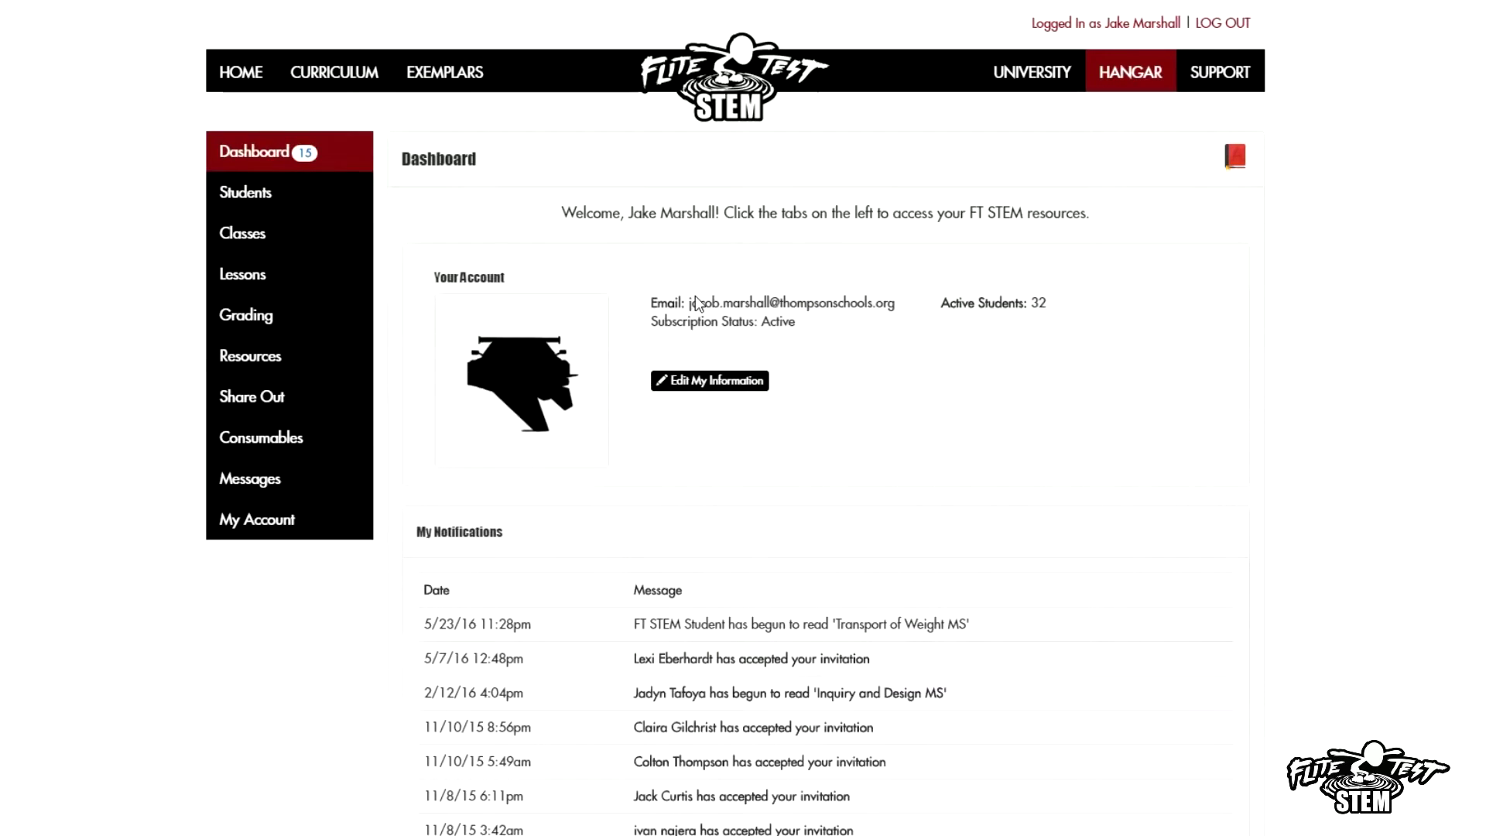
- Check the active student count on the dashboard and review the profile, password and subscription settings of the account
click(1035, 300)
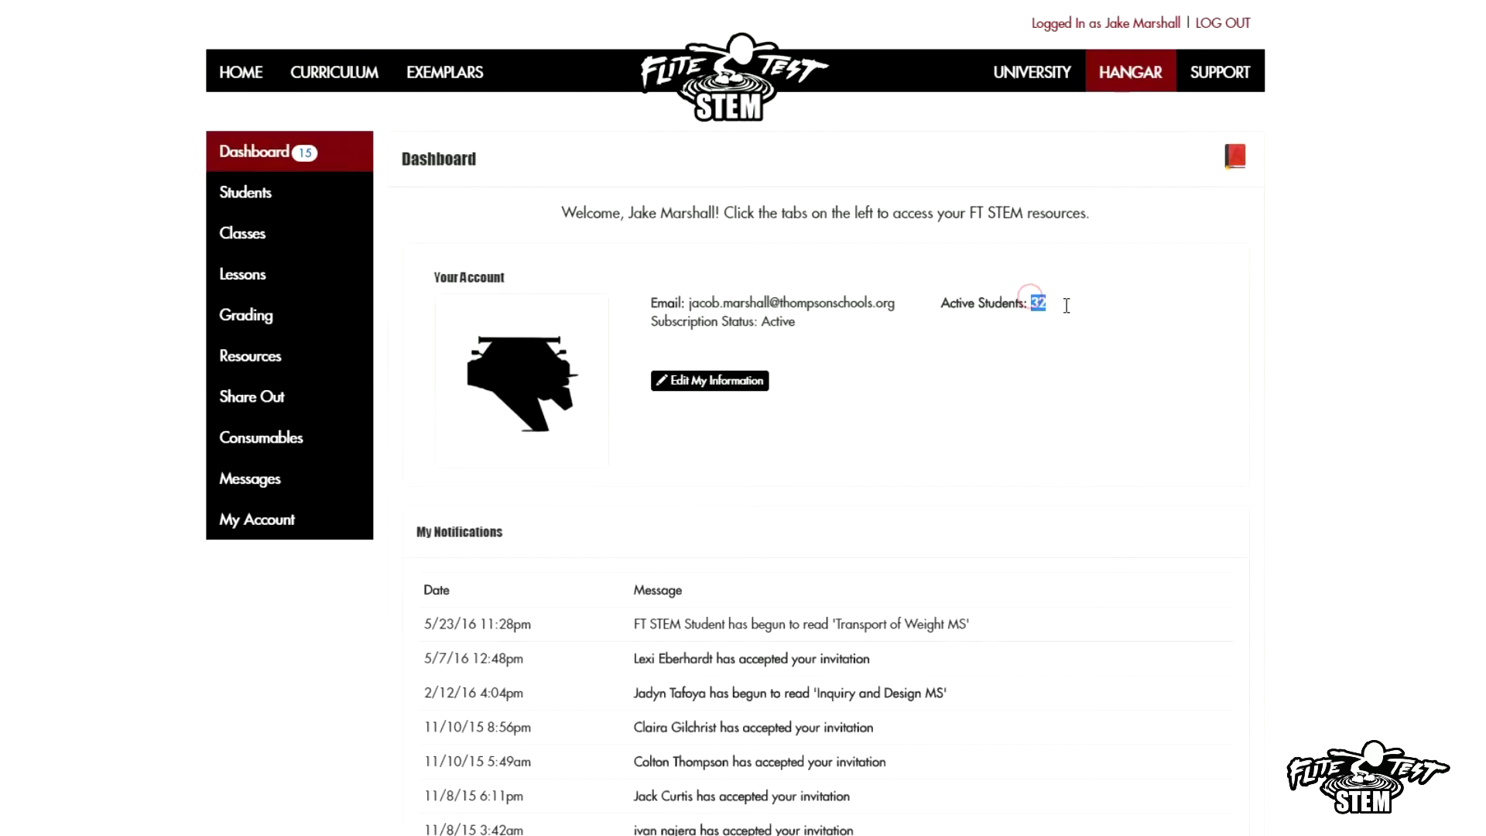
click(1012, 398)
click(231, 523)
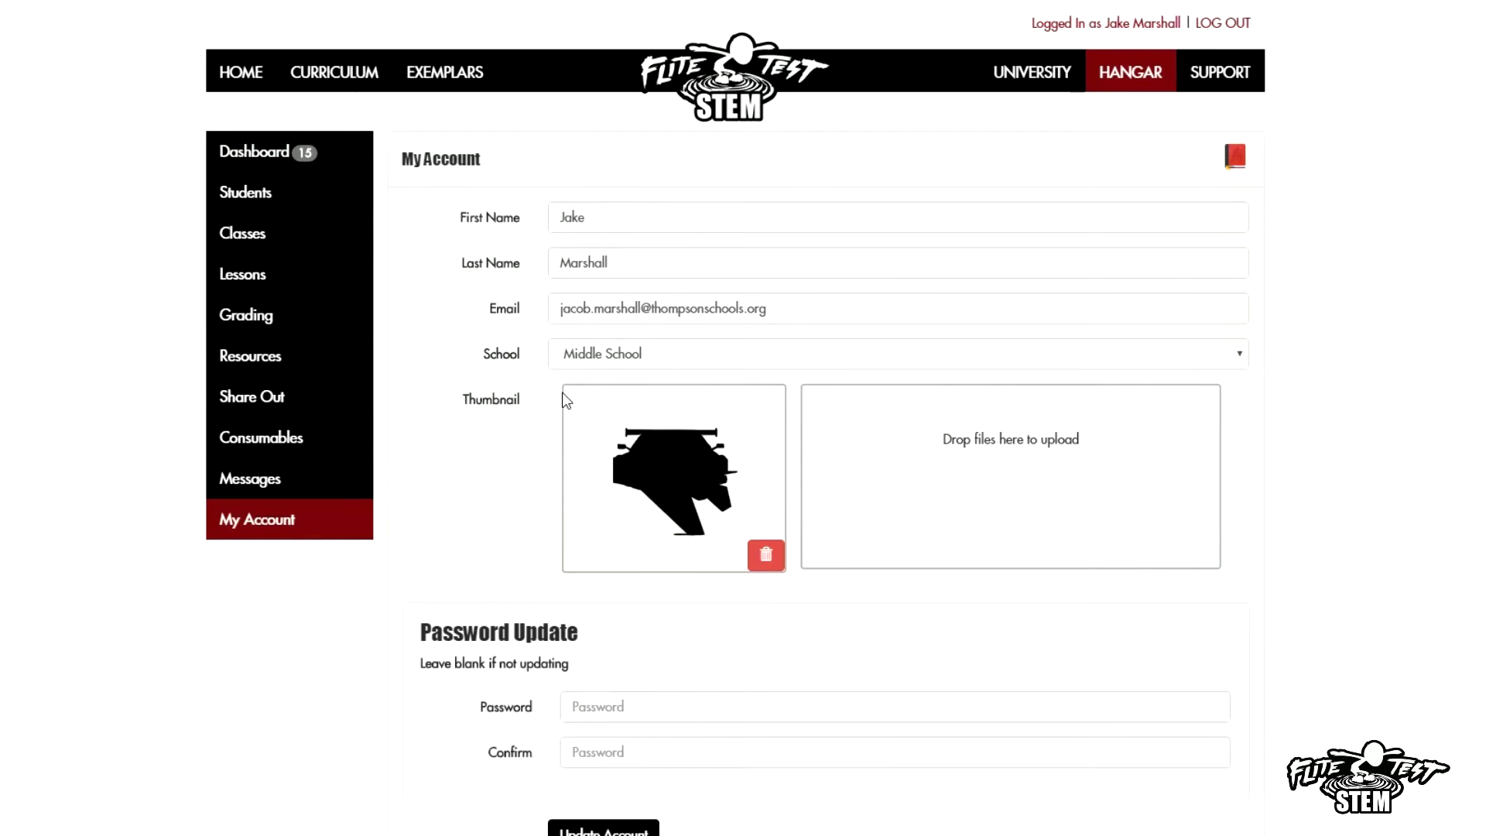
scroll(563, 437, down, 2)
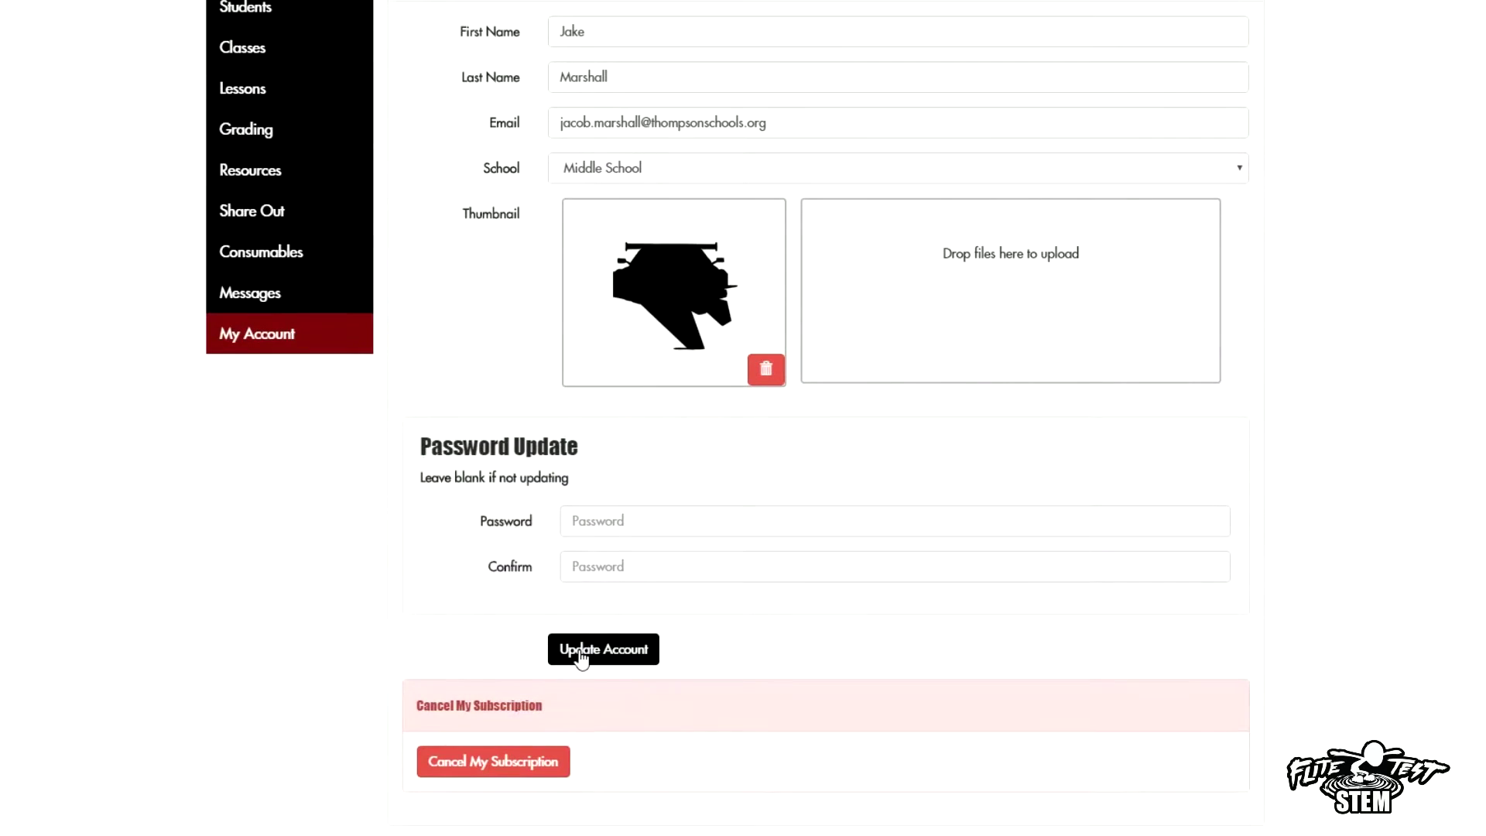
scroll(579, 577, up, 2)
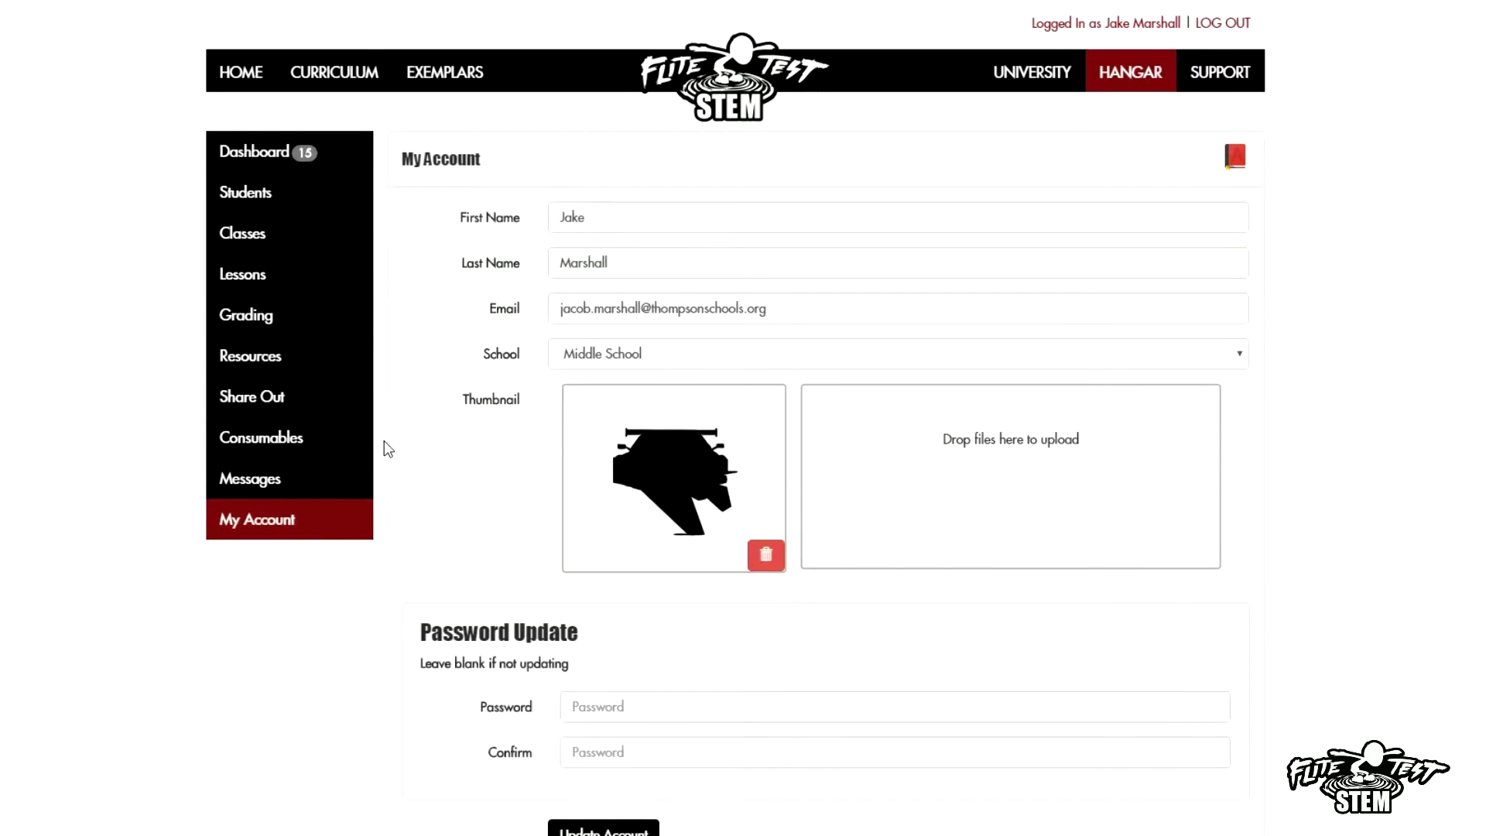
- Open the student roster and look through the listed students with their classes, briefs and grading submissions
click(289, 207)
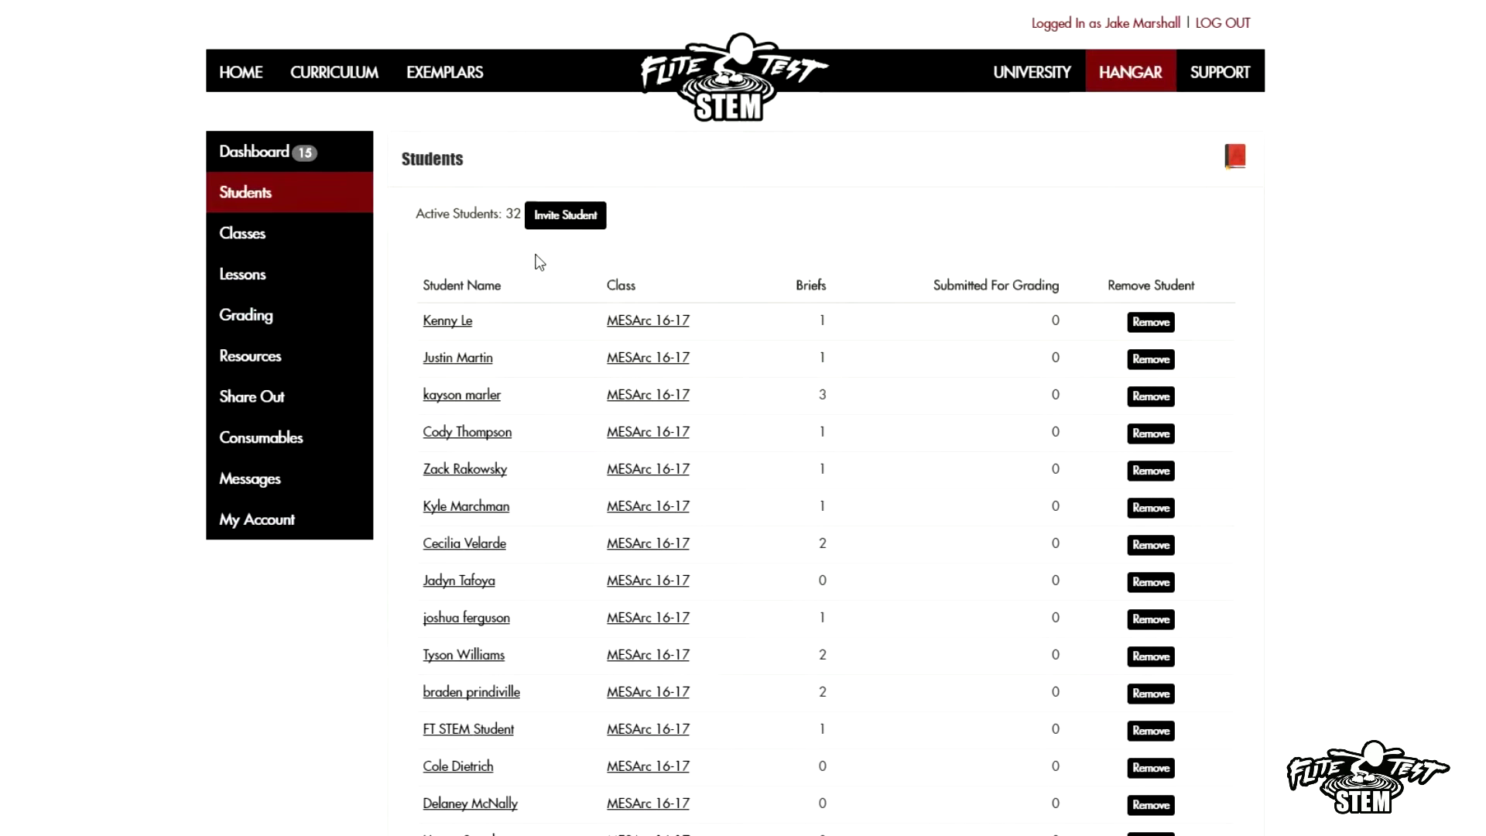
scroll(761, 376, down, 1)
scroll(761, 376, down, 2)
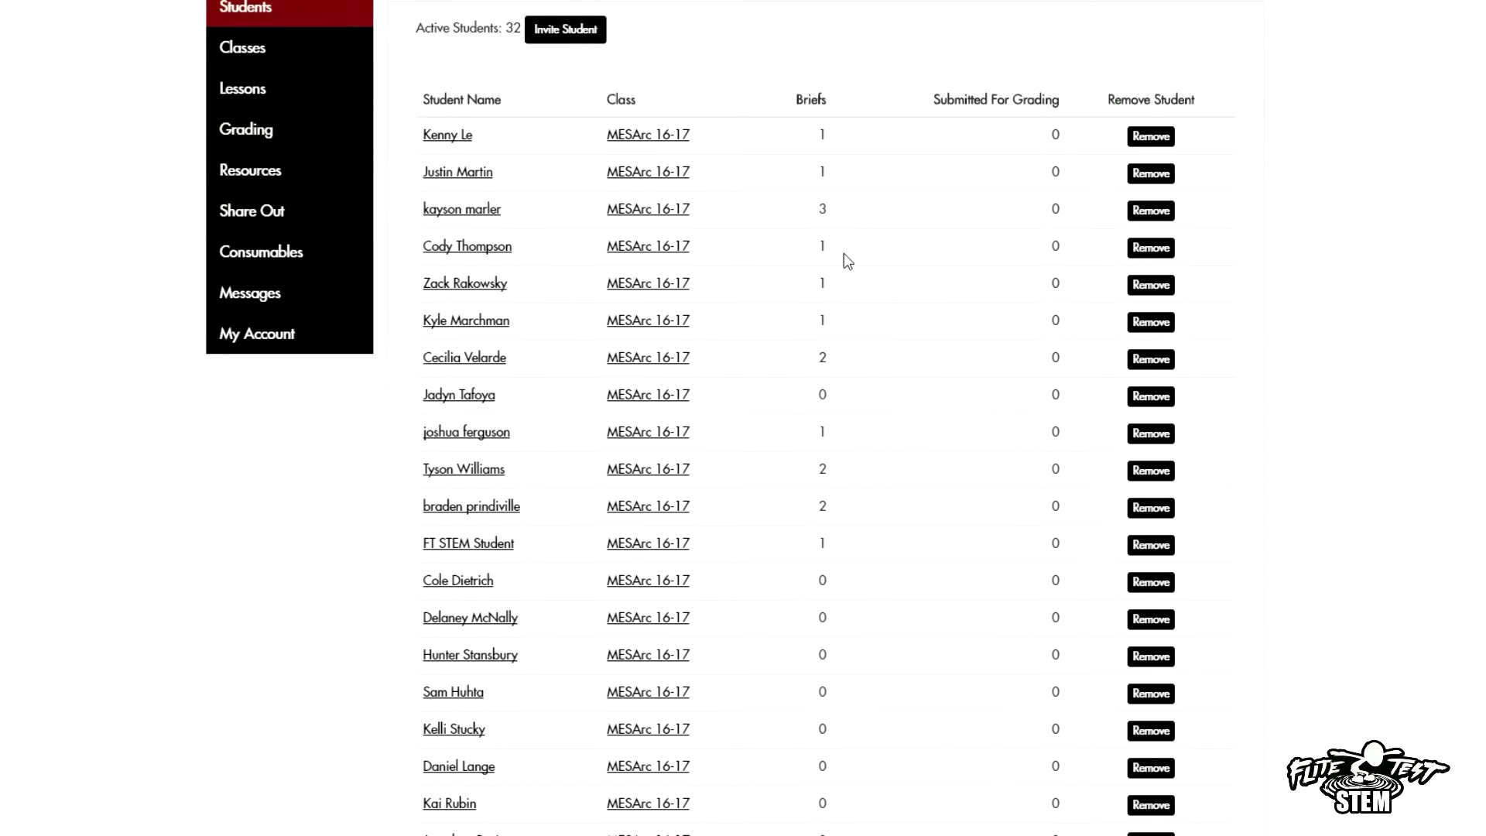
scroll(824, 322, down, 5)
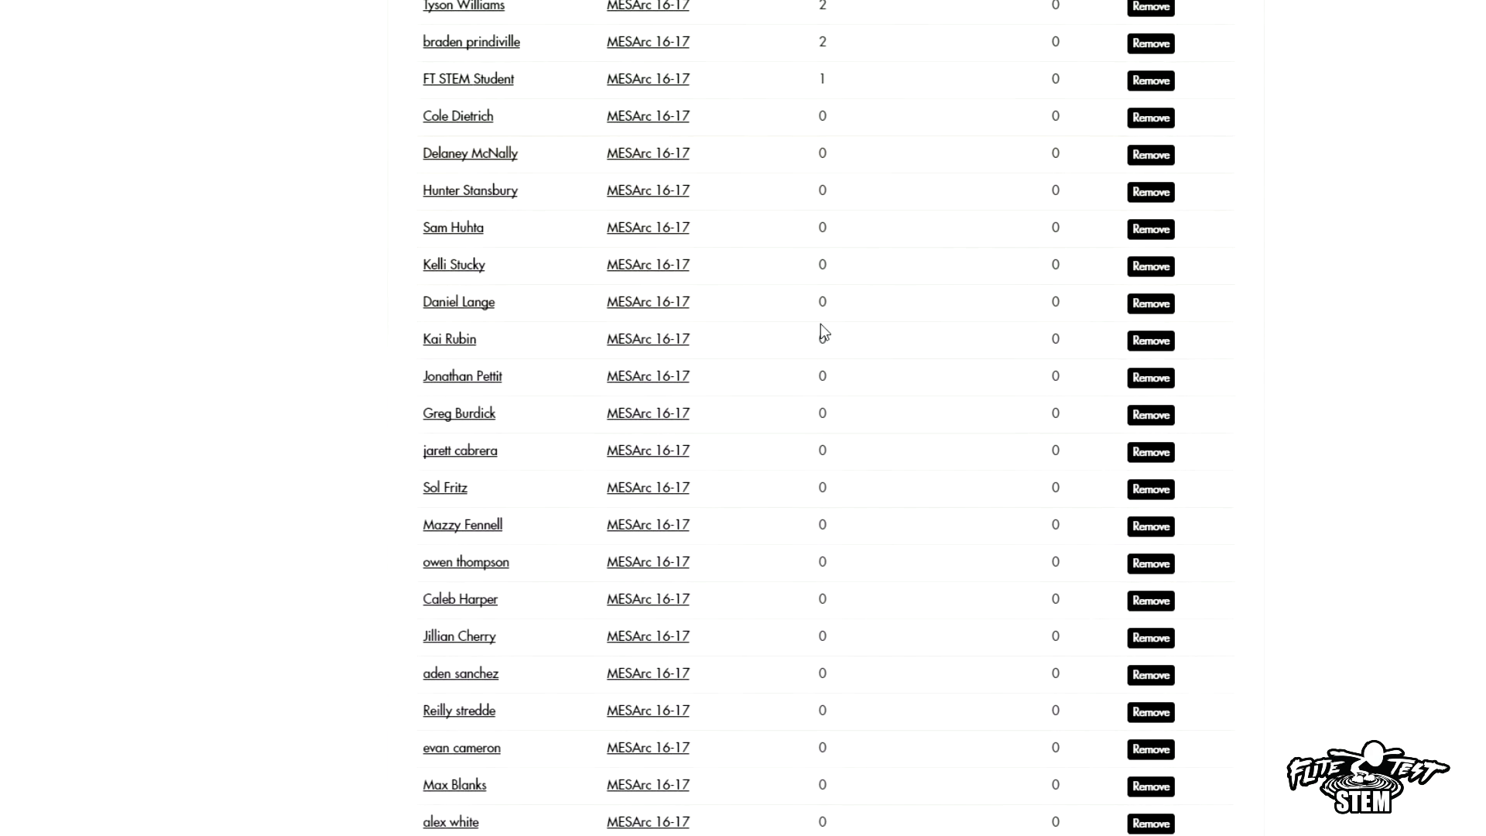
scroll(820, 324, up, 7)
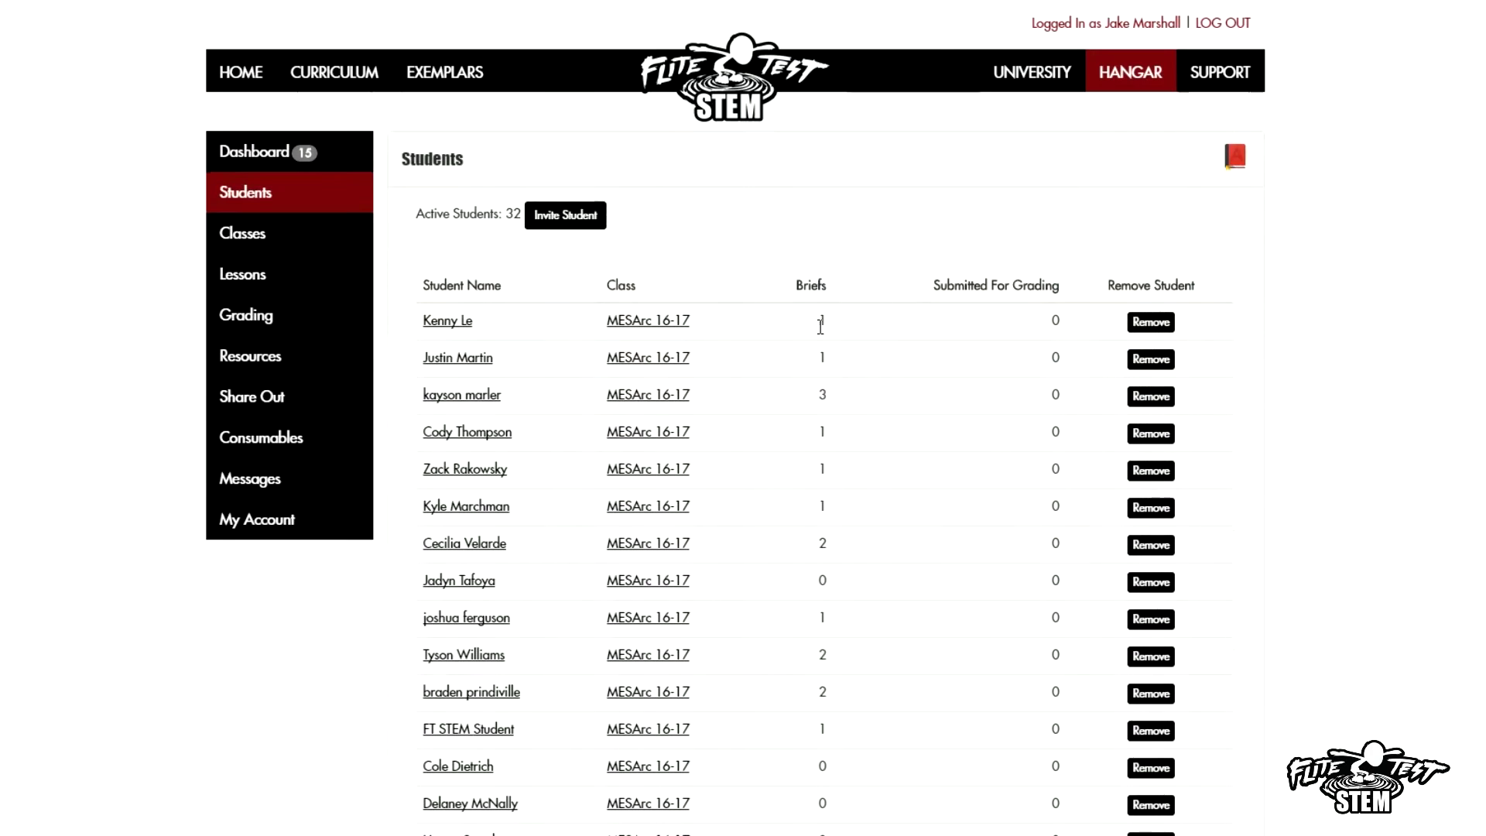
- Create a new class titled ELITE 16-17 and open it from the class list
click(301, 248)
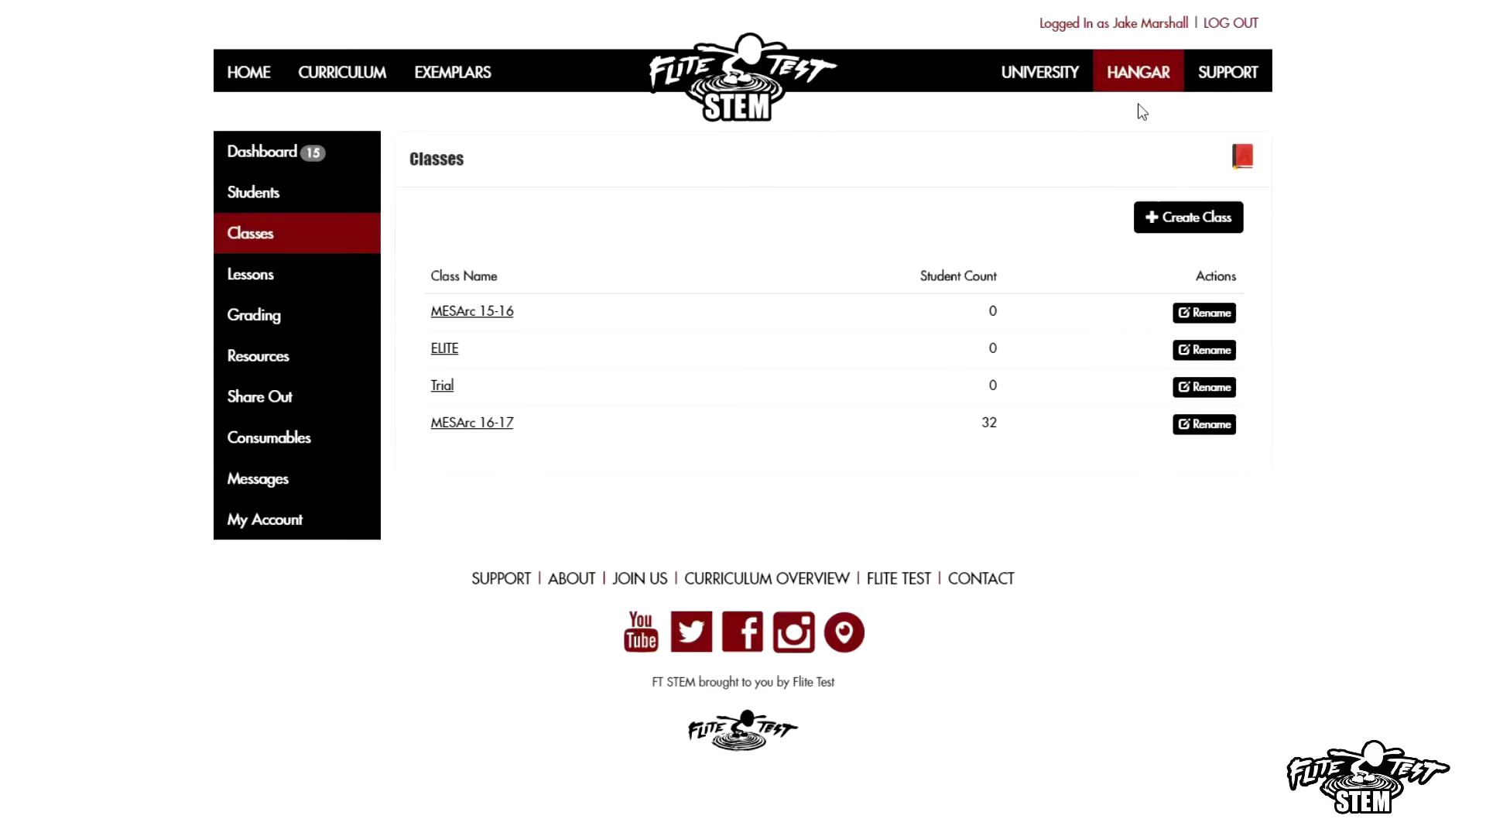
click(1197, 232)
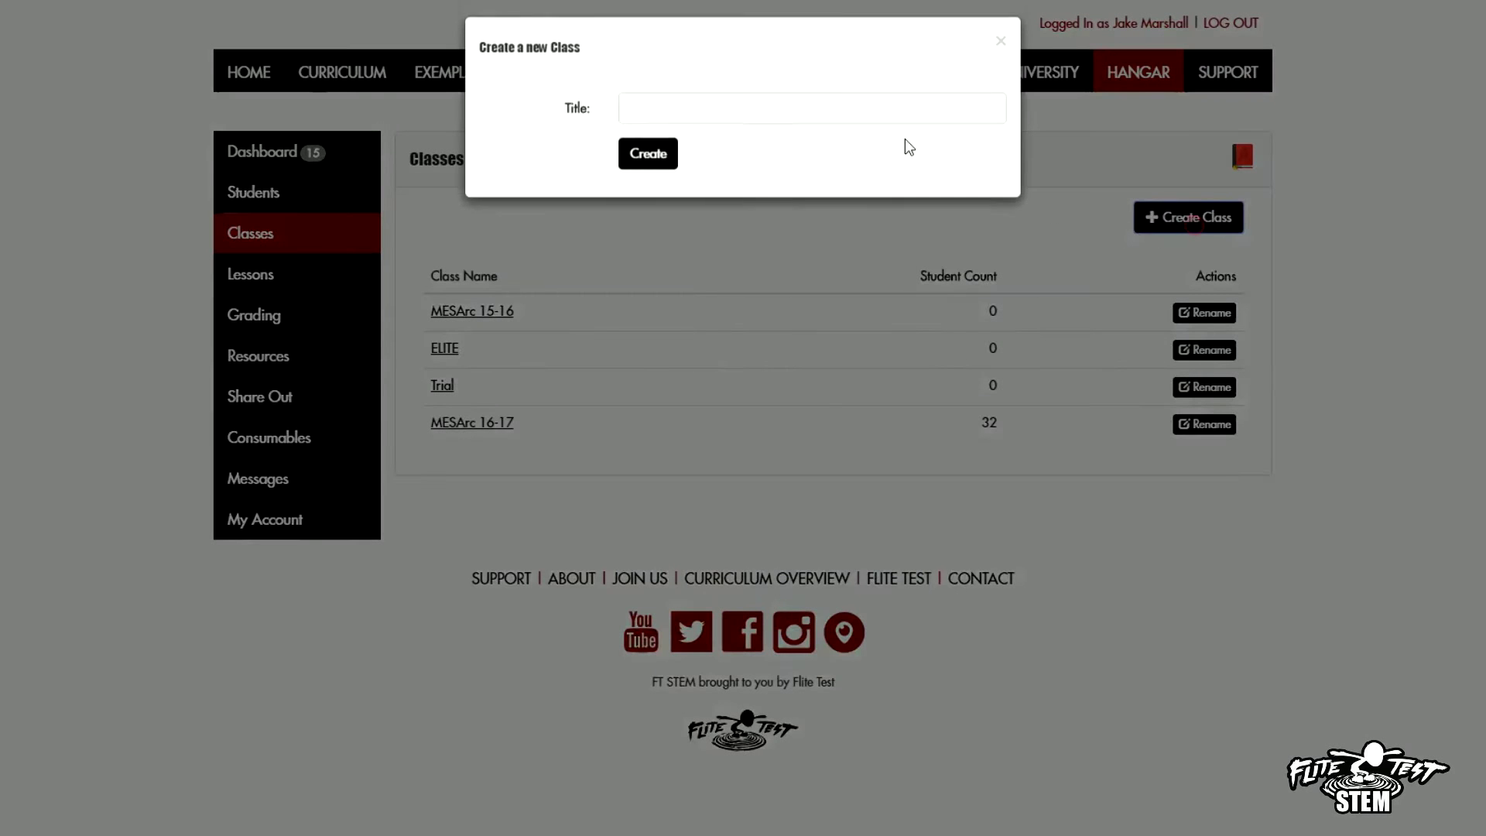
click(741, 120)
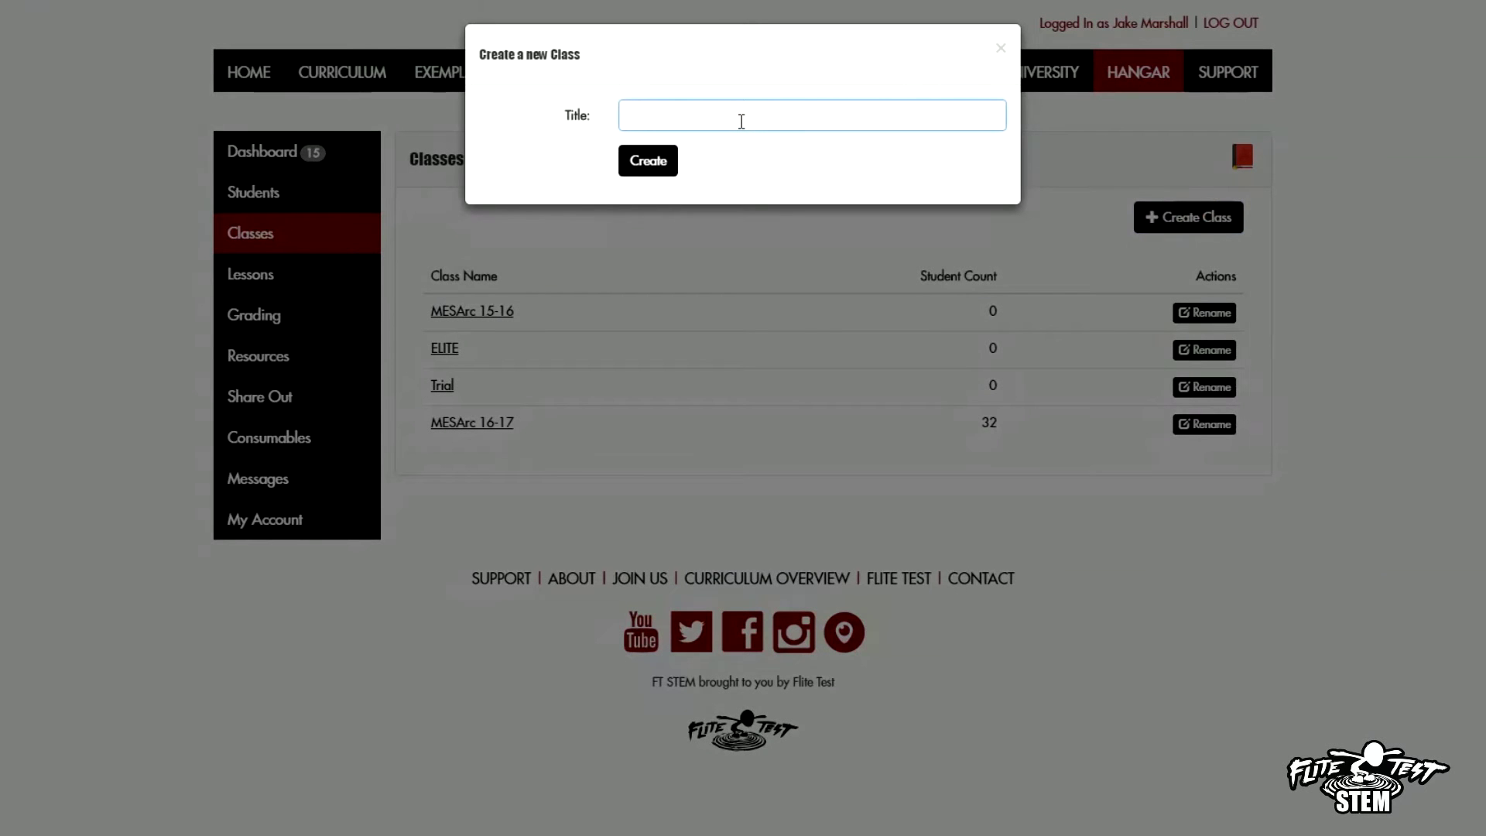
text(ELITE)
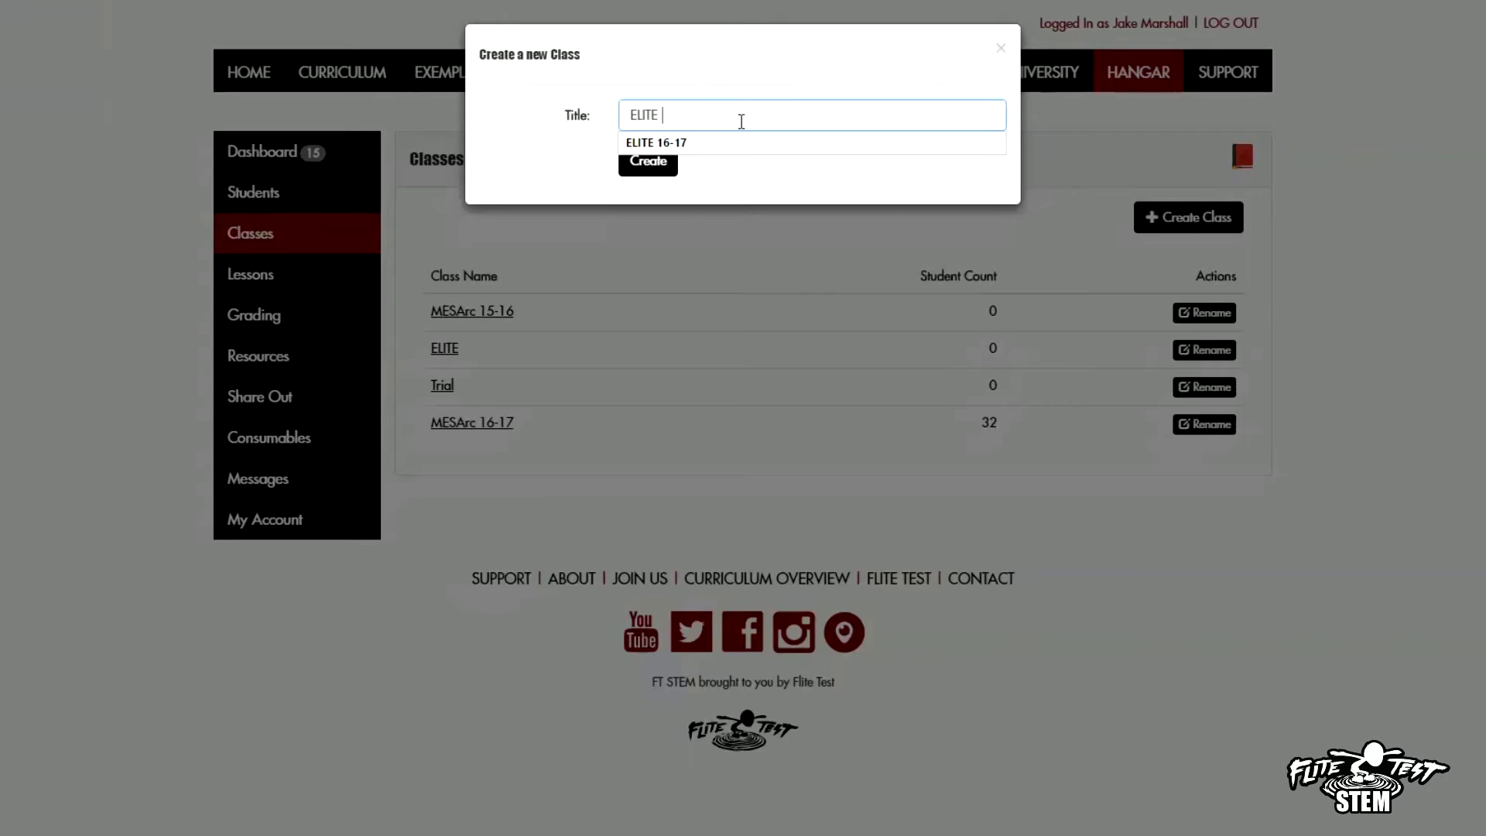
click(701, 144)
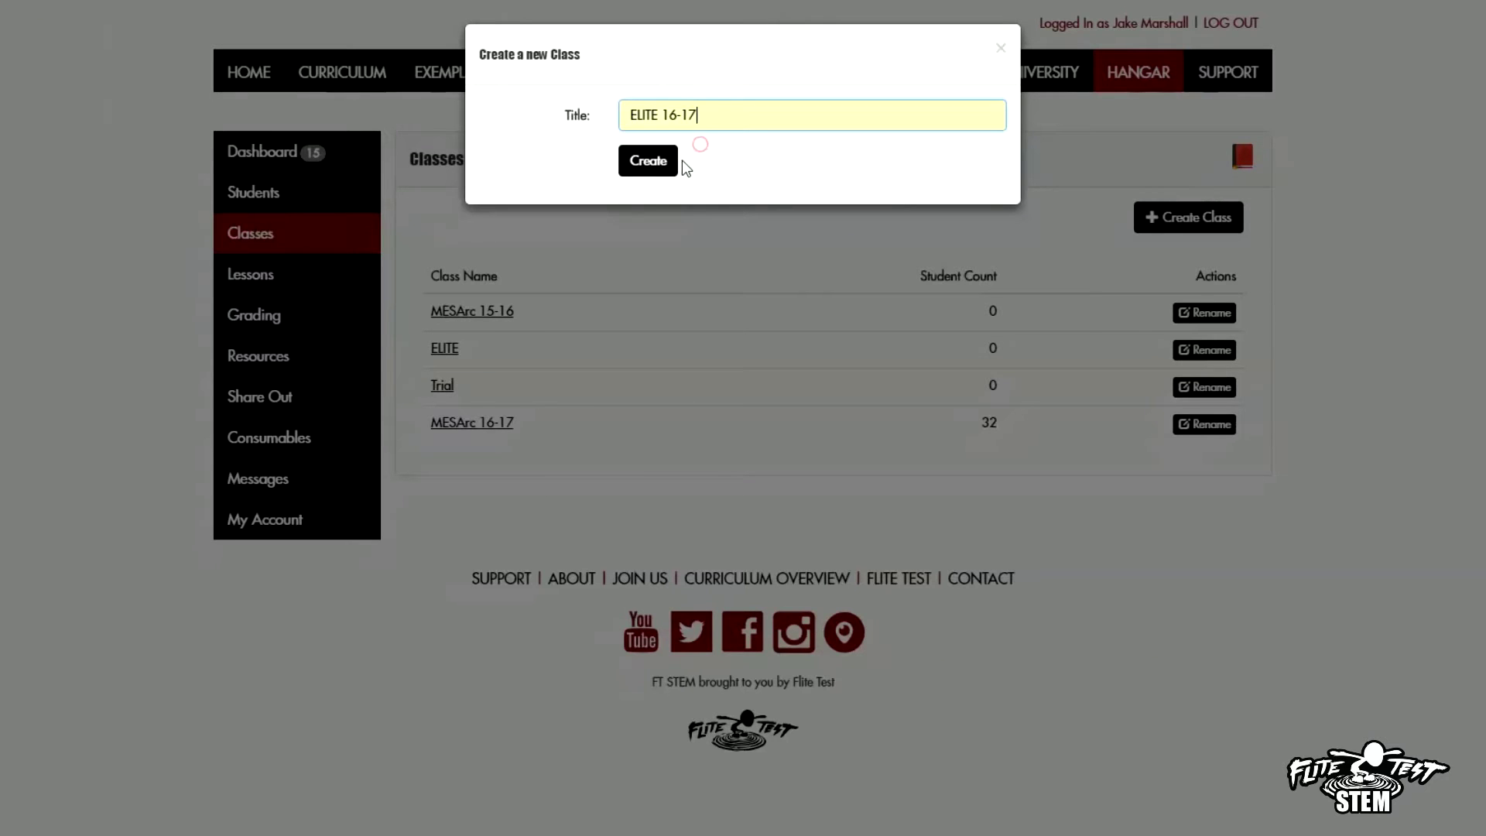
key(Return)
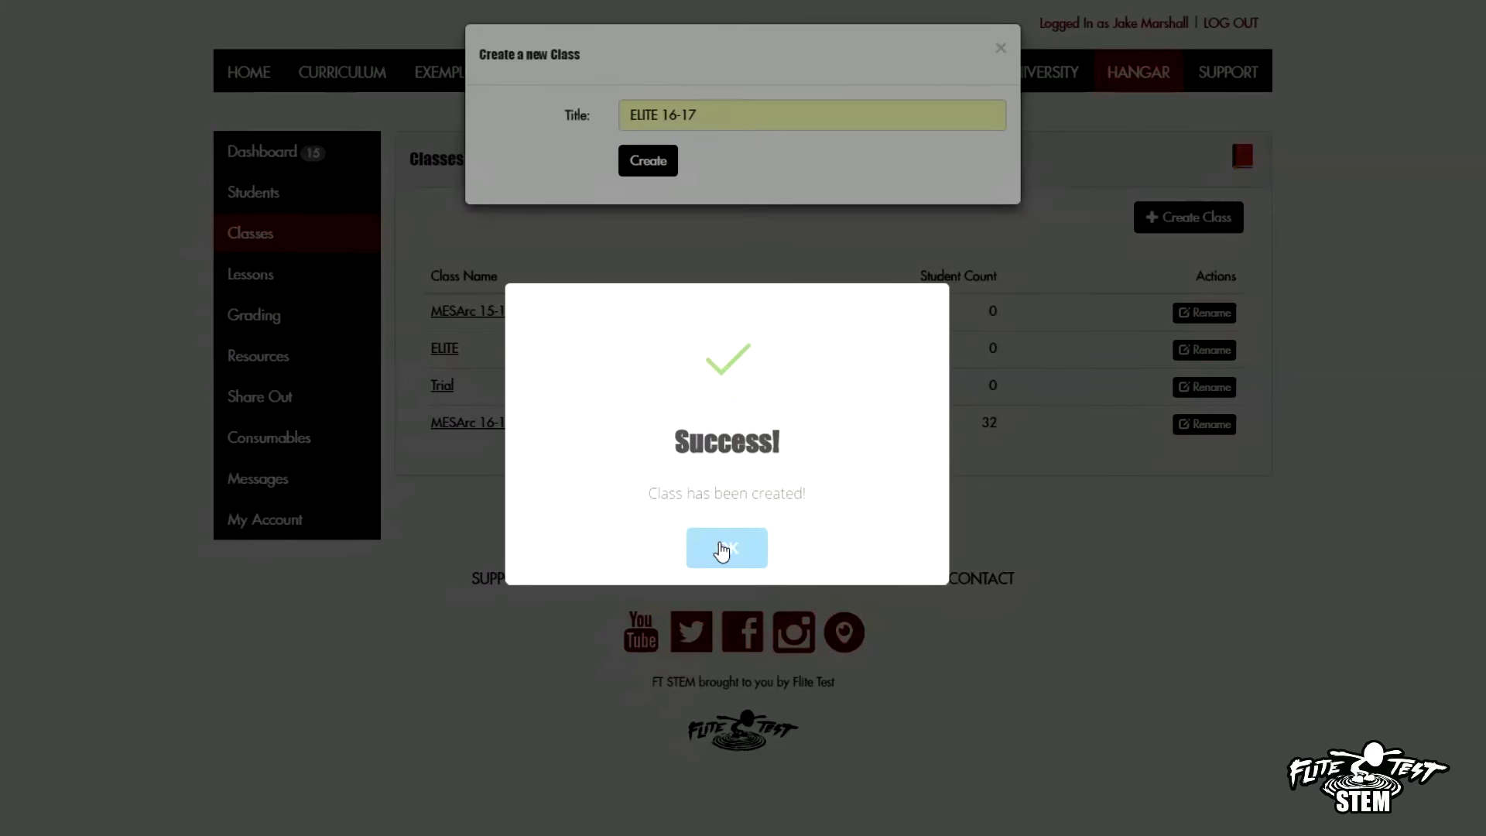
click(717, 544)
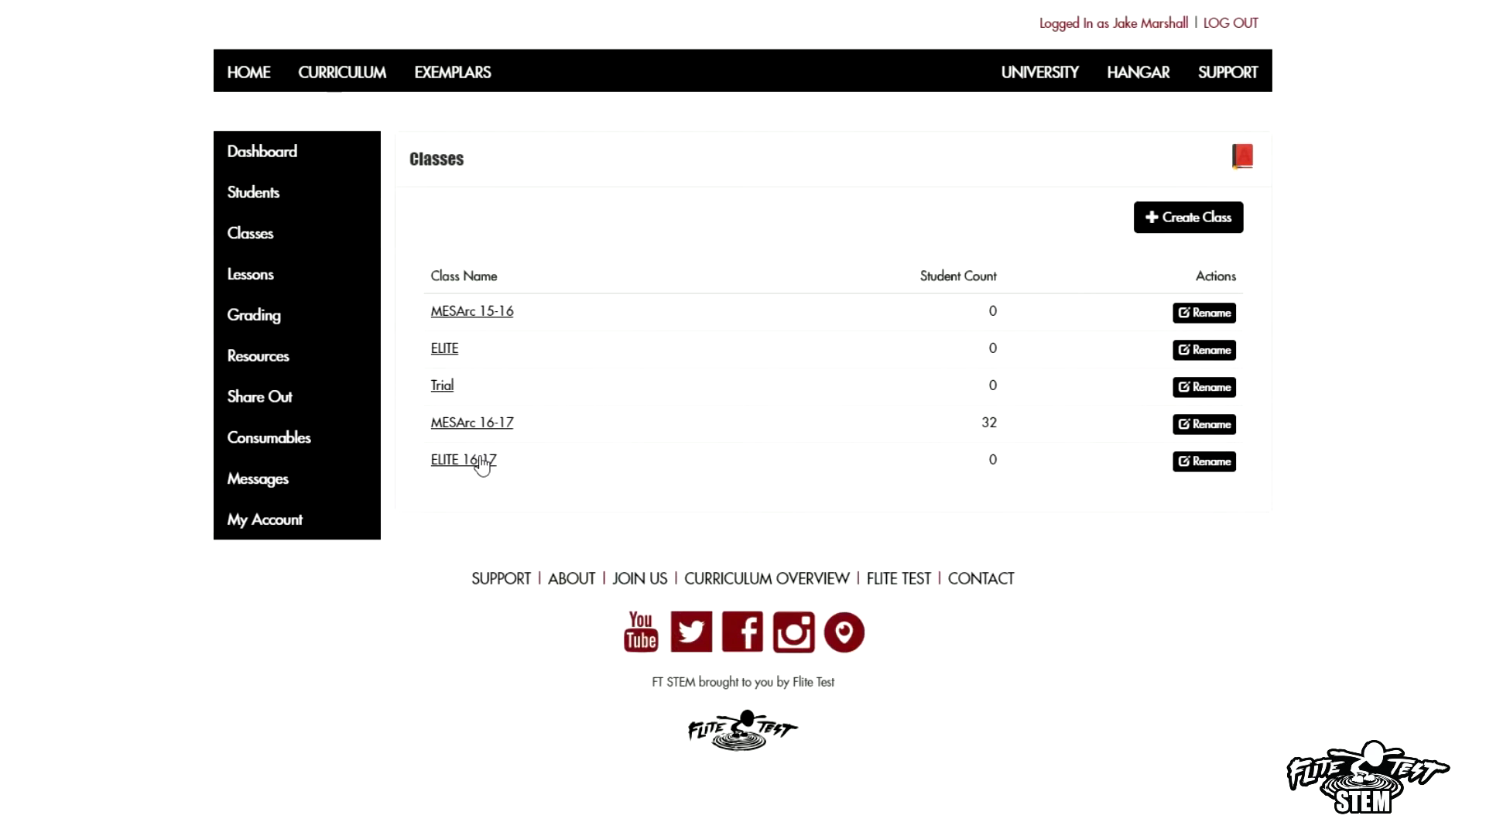
click(479, 460)
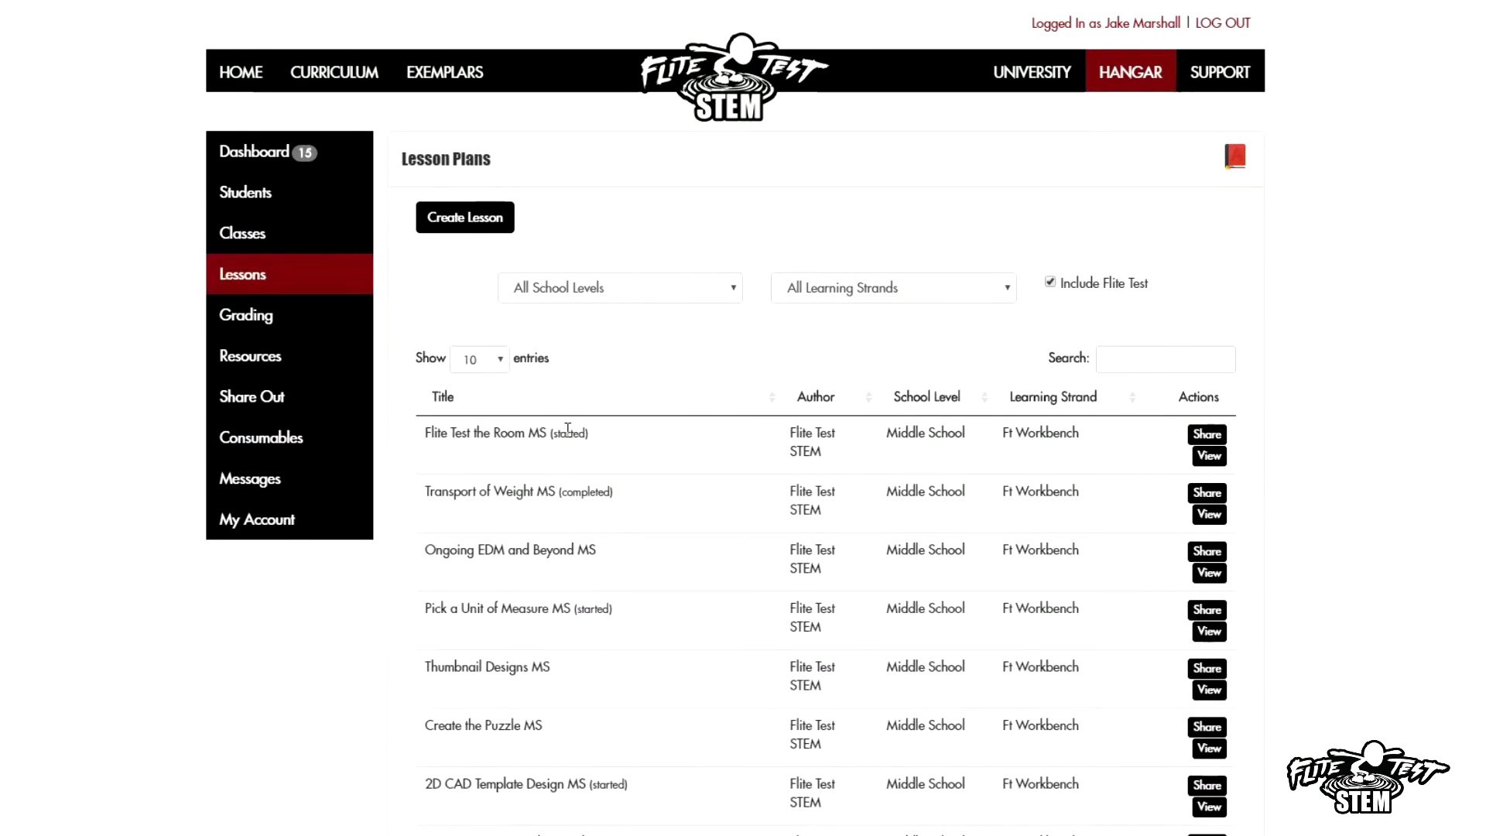
- Review the lesson plan list and its entry count, and filter the lessons to the Middle School level
scroll(1122, 345, down, 3)
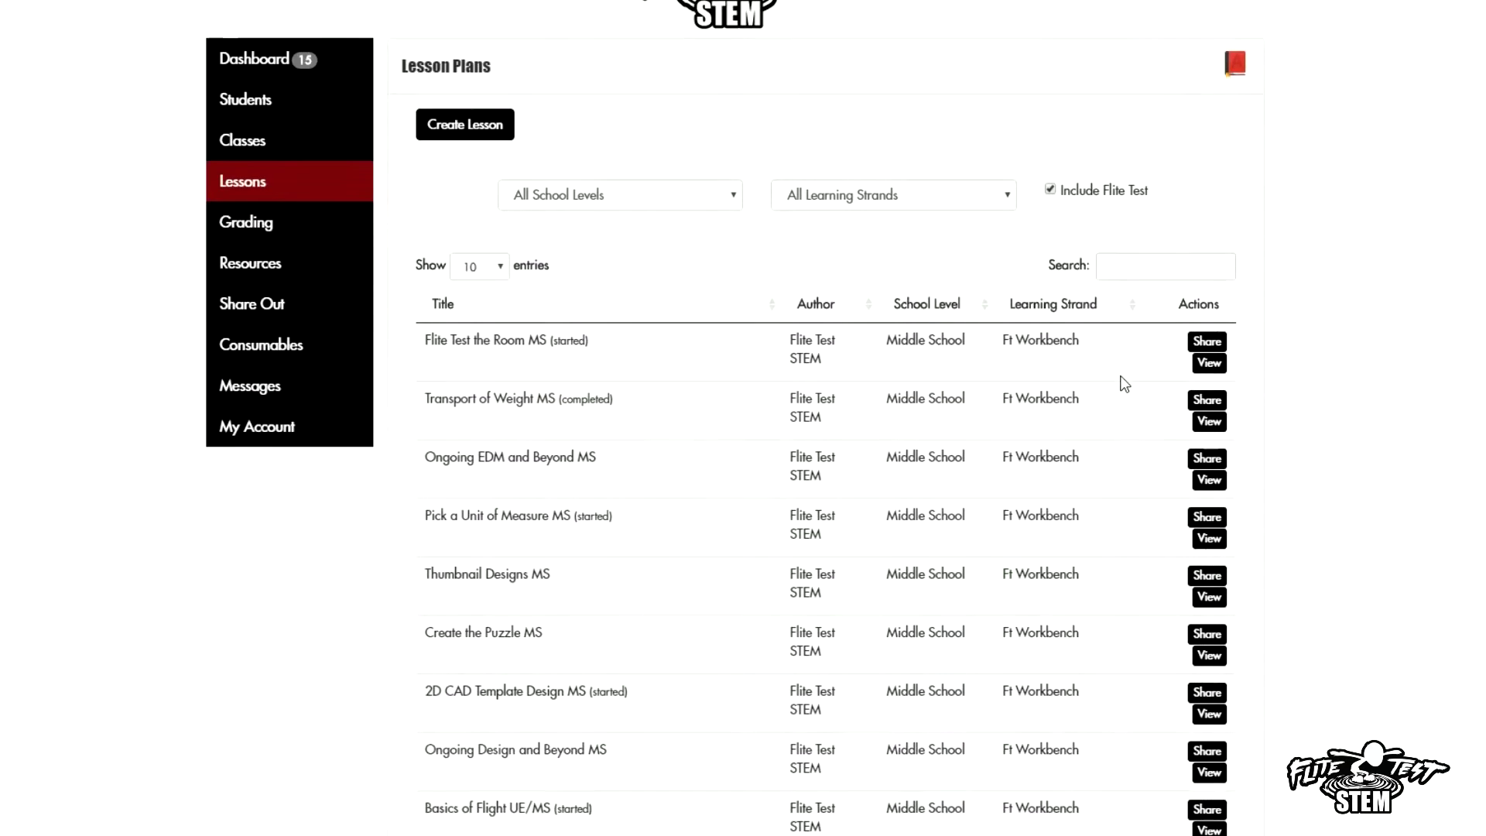
scroll(1125, 392, down, 1)
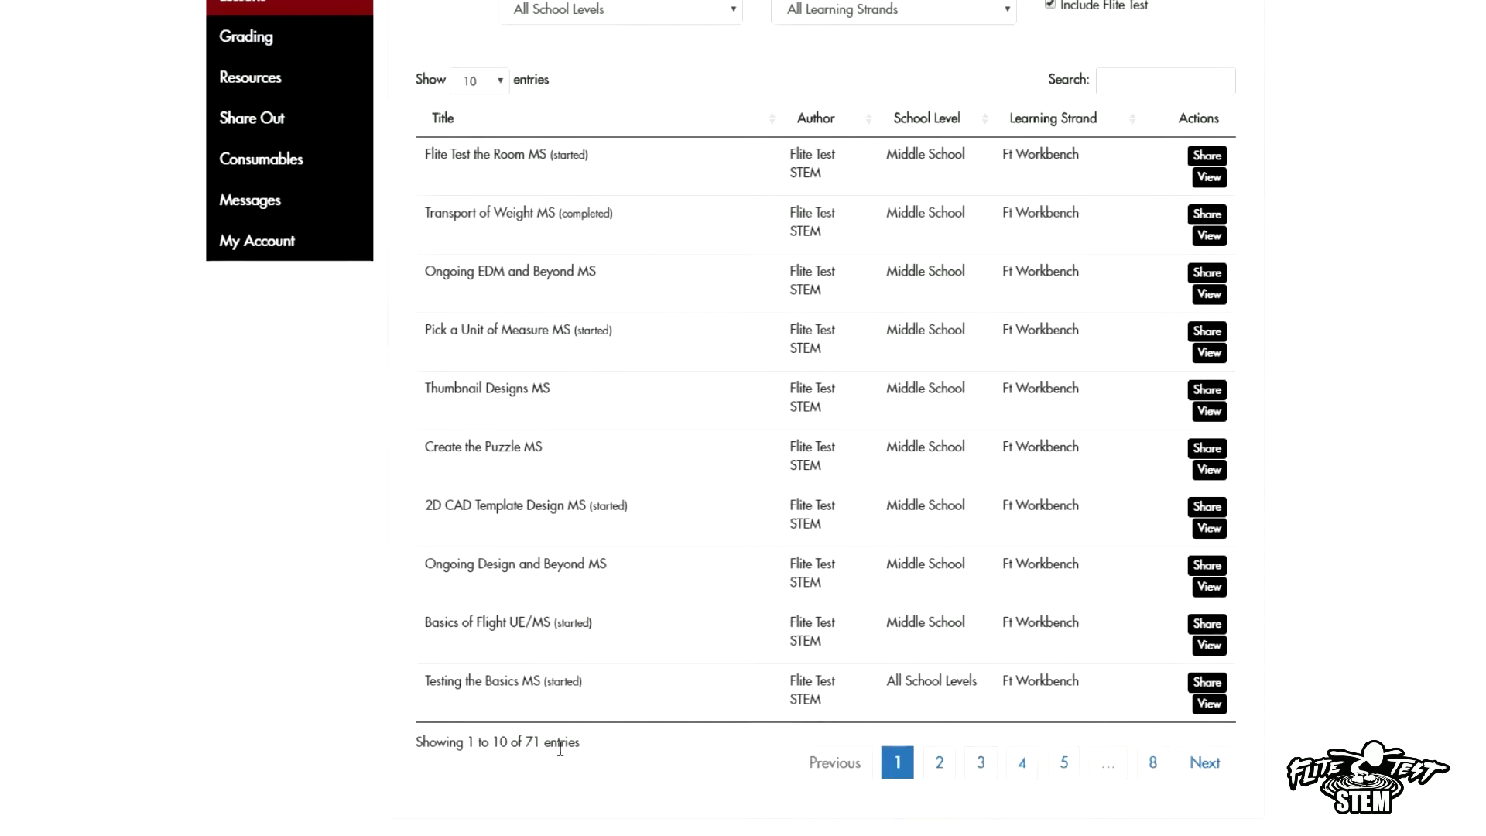
drag(582, 745, 428, 745)
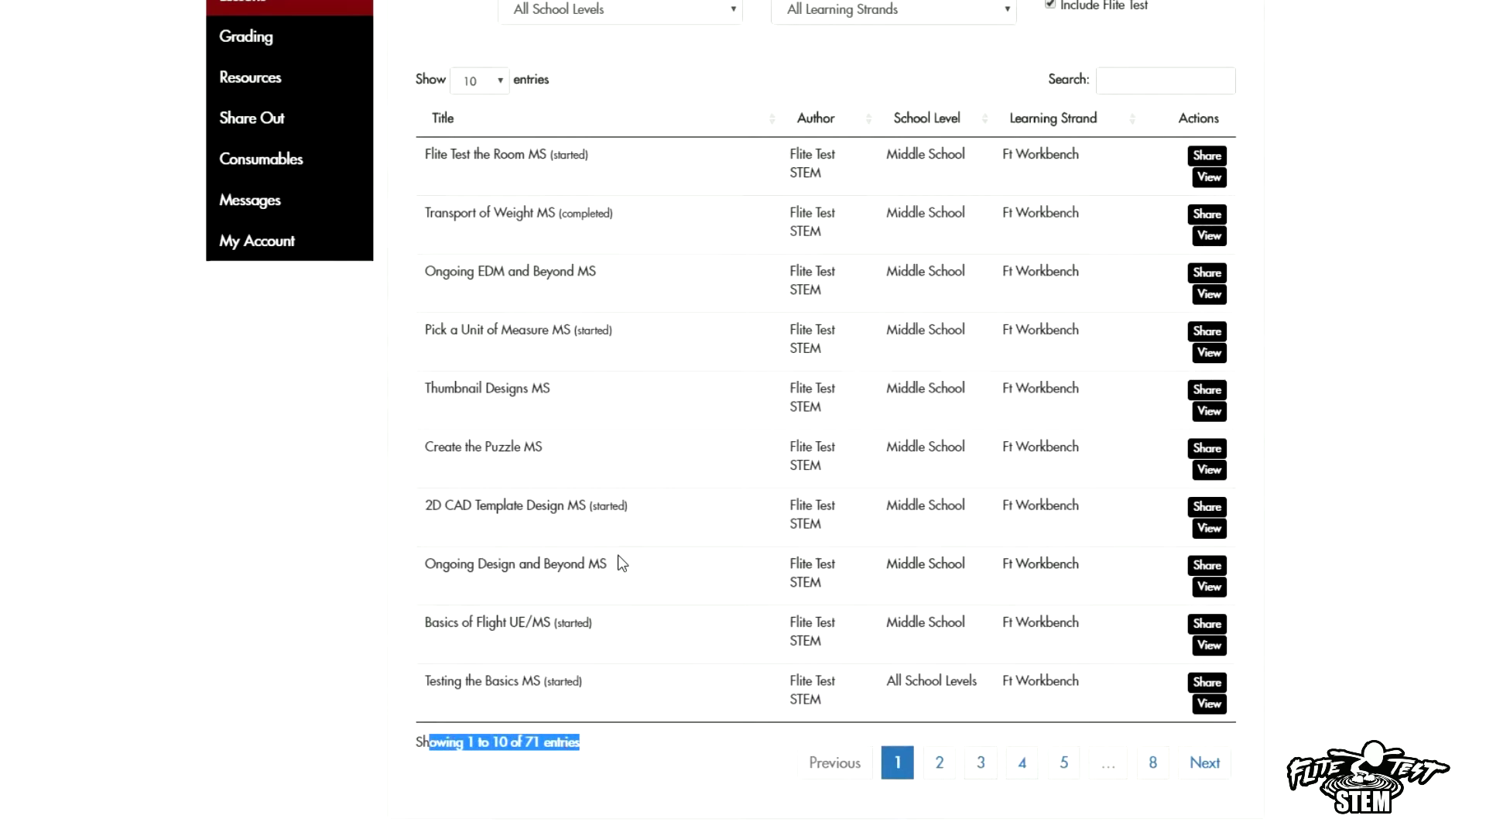
scroll(621, 562, up, 3)
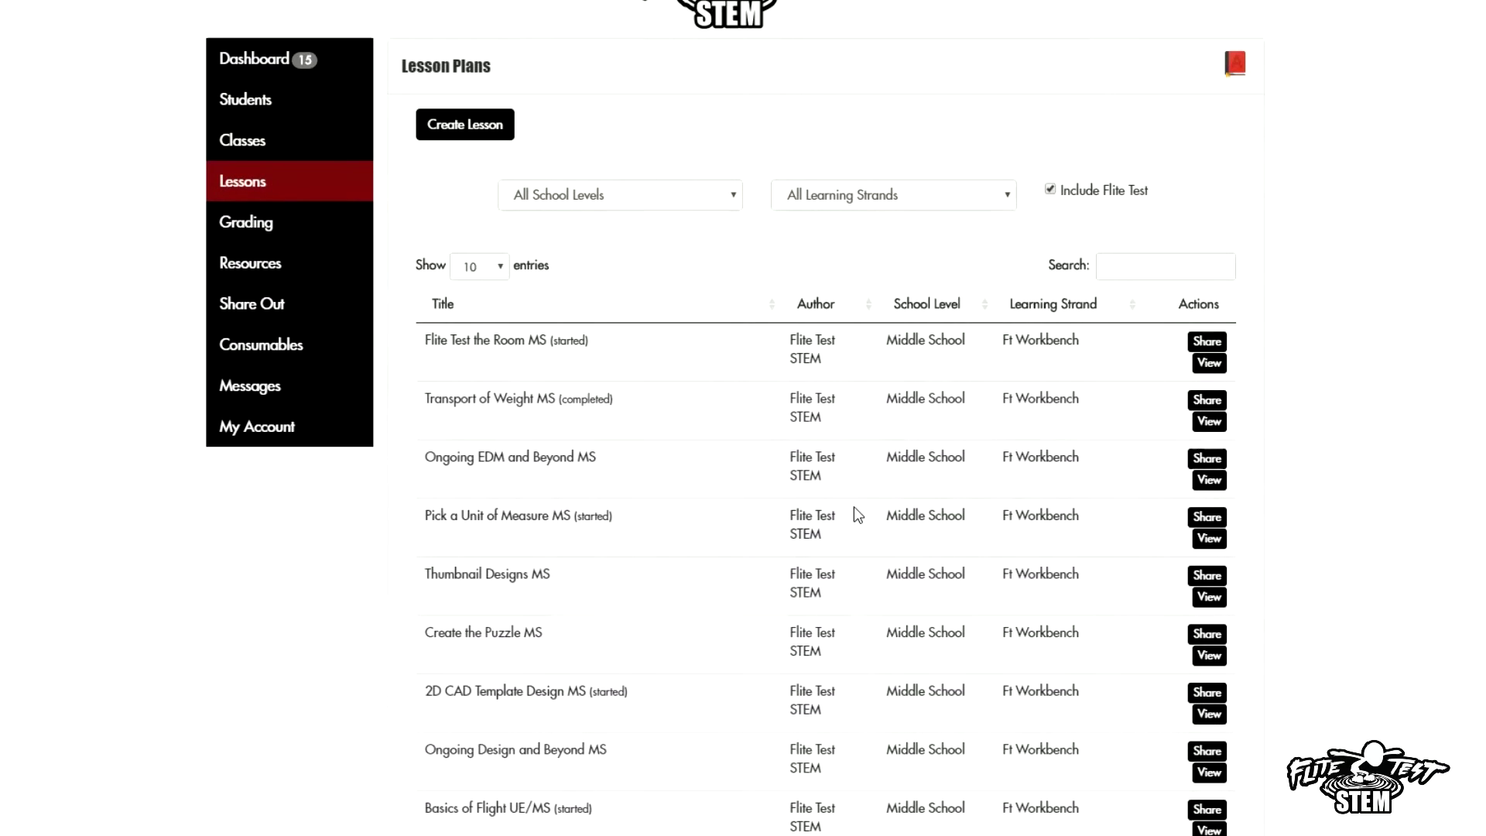
click(681, 195)
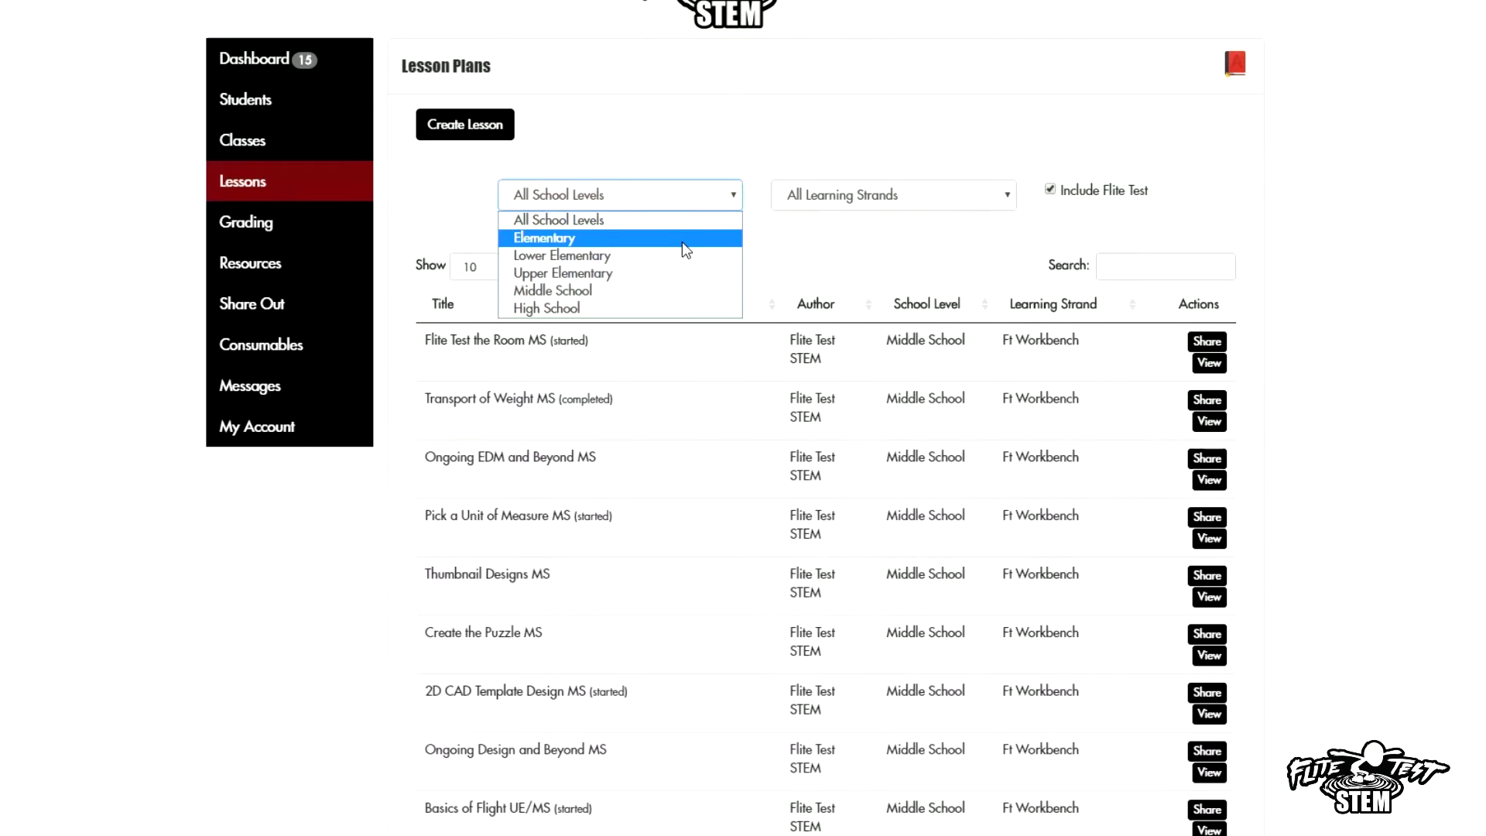
click(674, 293)
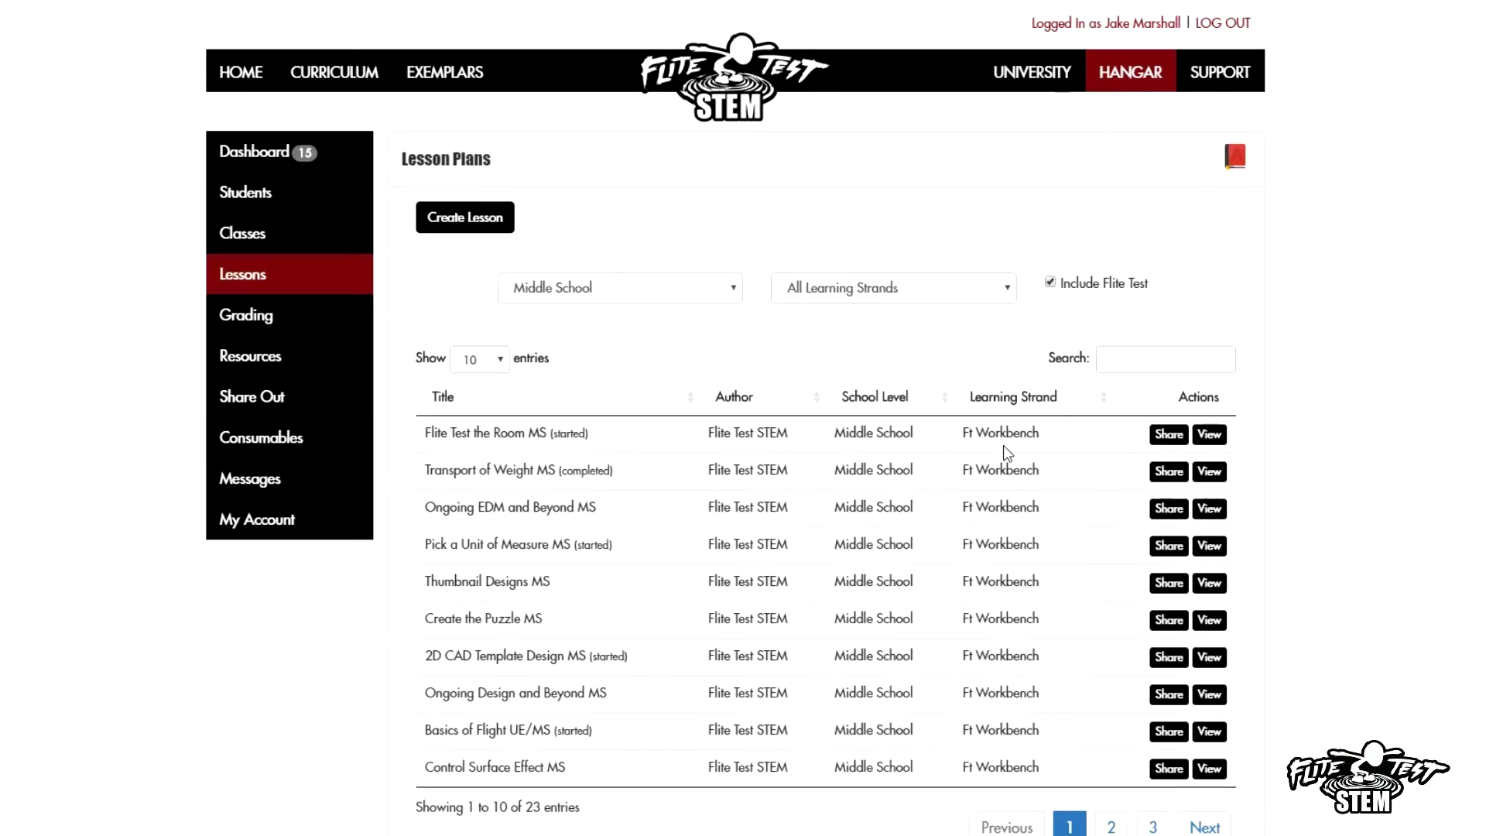
- View the Flite Test the Room MS lesson and read through its objectives, materials and attachments
click(1209, 434)
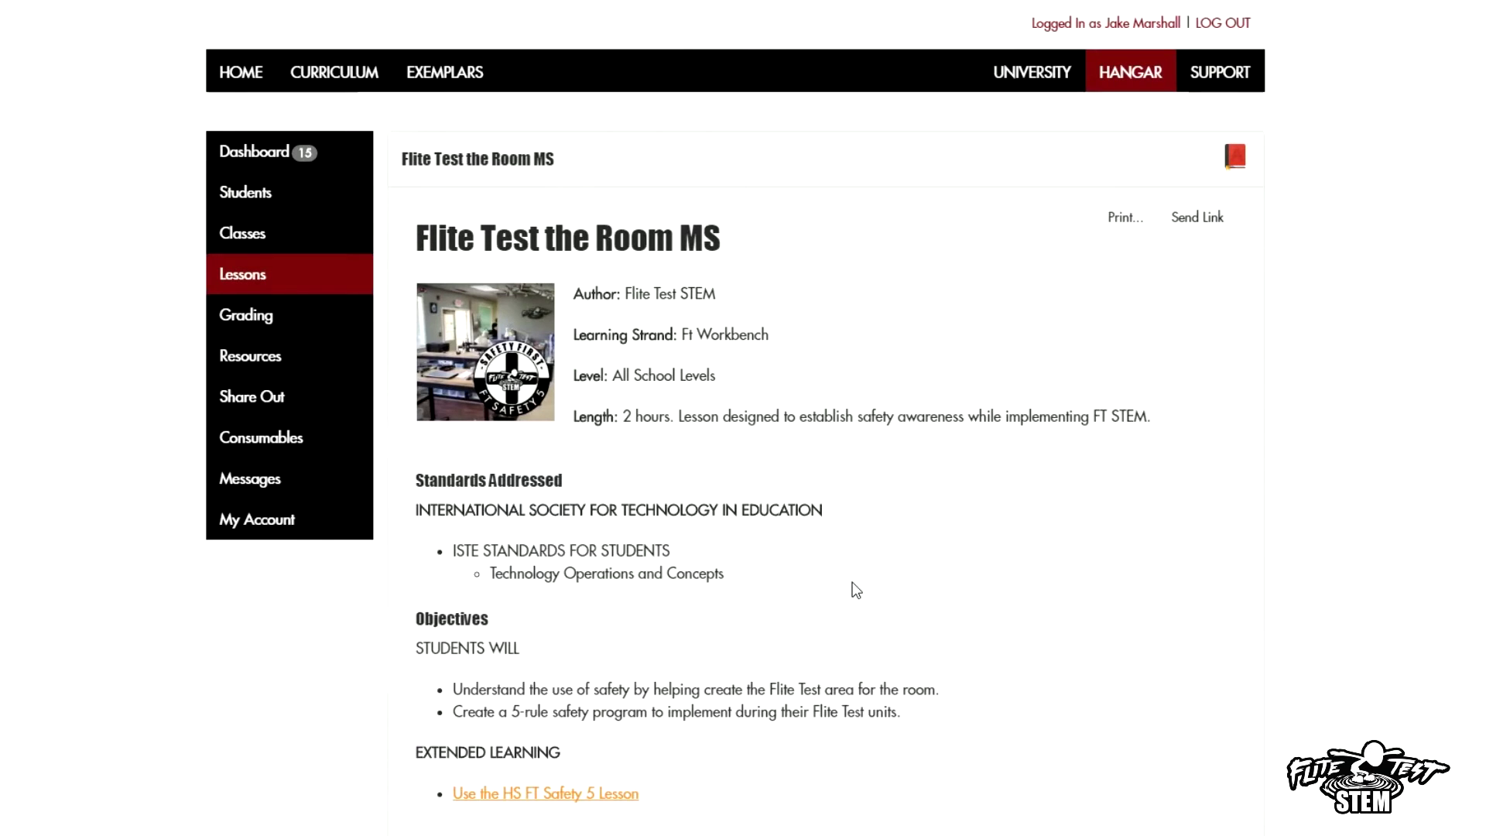
scroll(854, 590, down, 10)
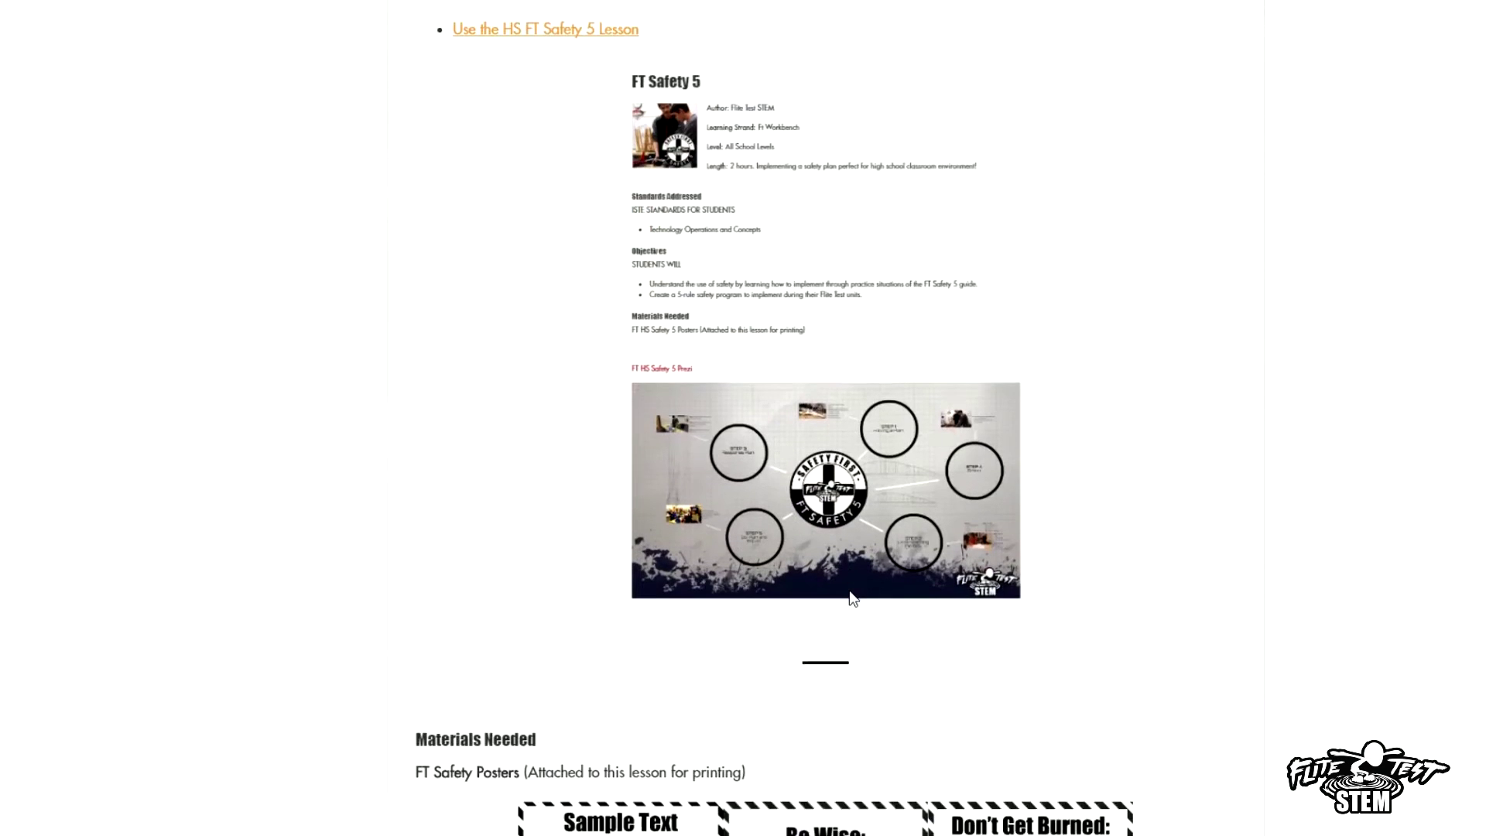
scroll(852, 597, down, 3)
scroll(1130, 232, down, 5)
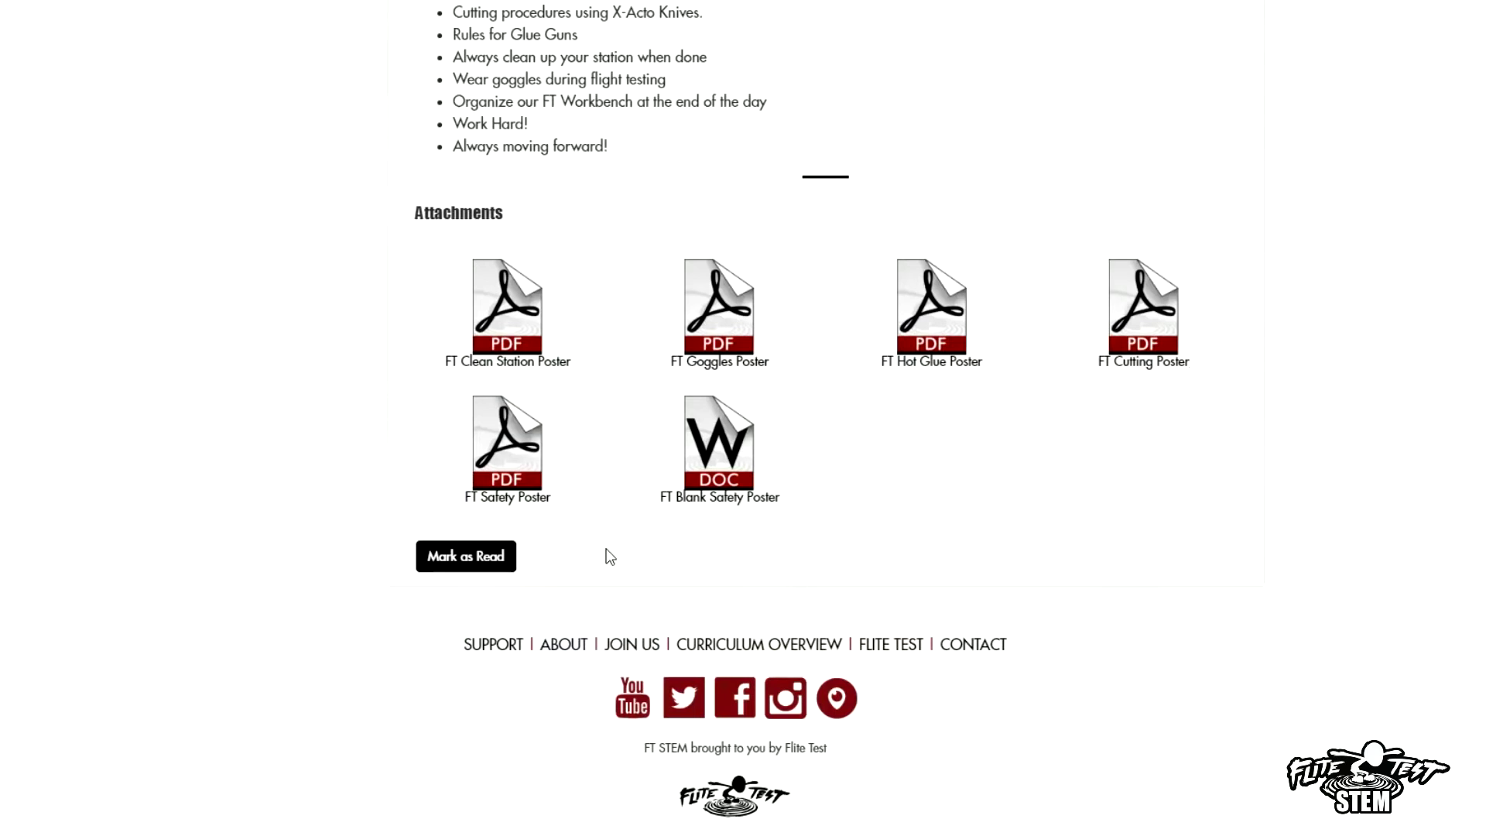
scroll(1221, 485, up, 15)
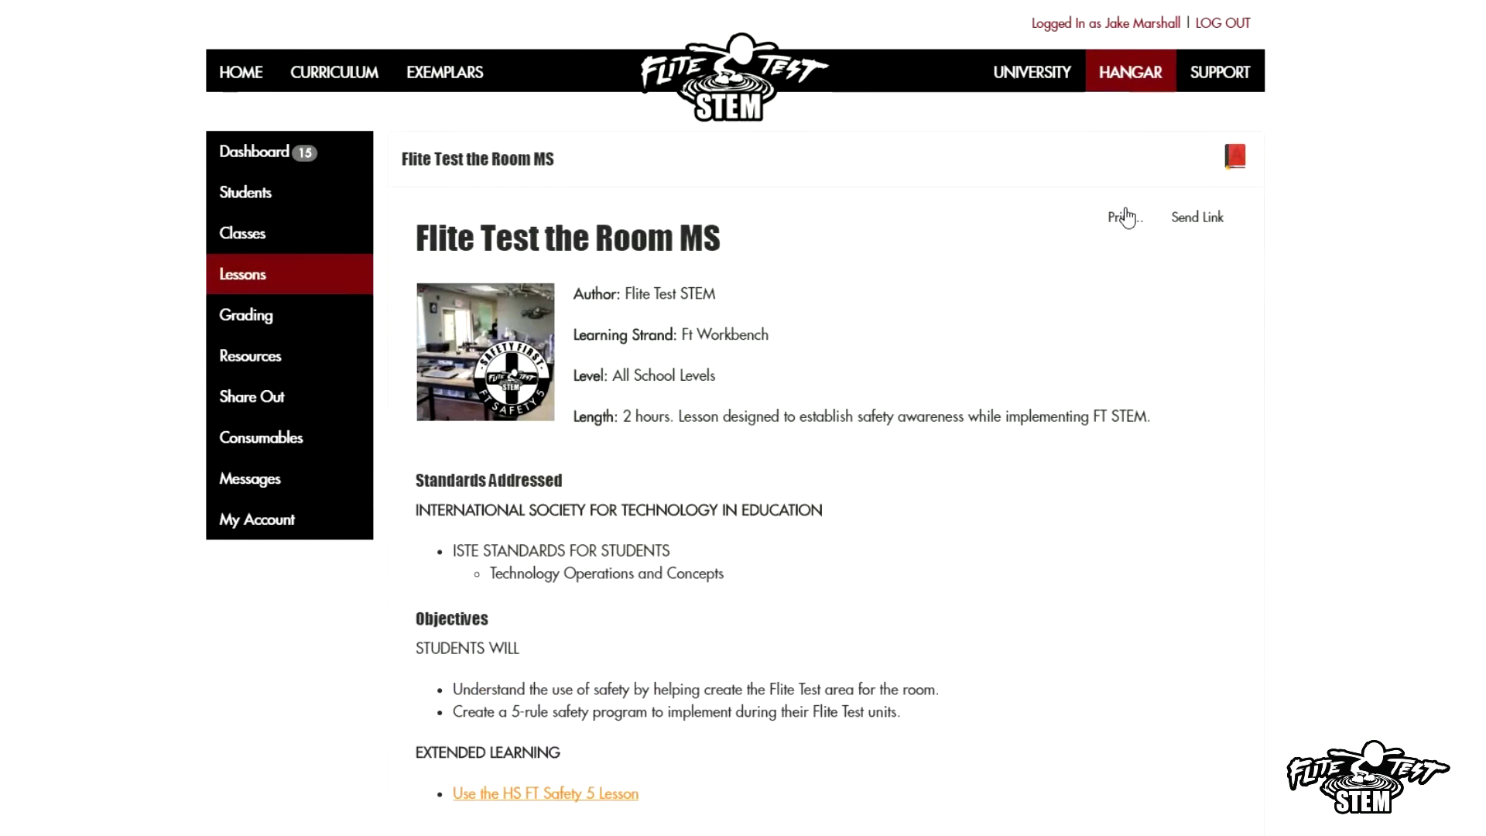
- Inspect the email form for sharing the lesson link and close it without sending
click(1189, 219)
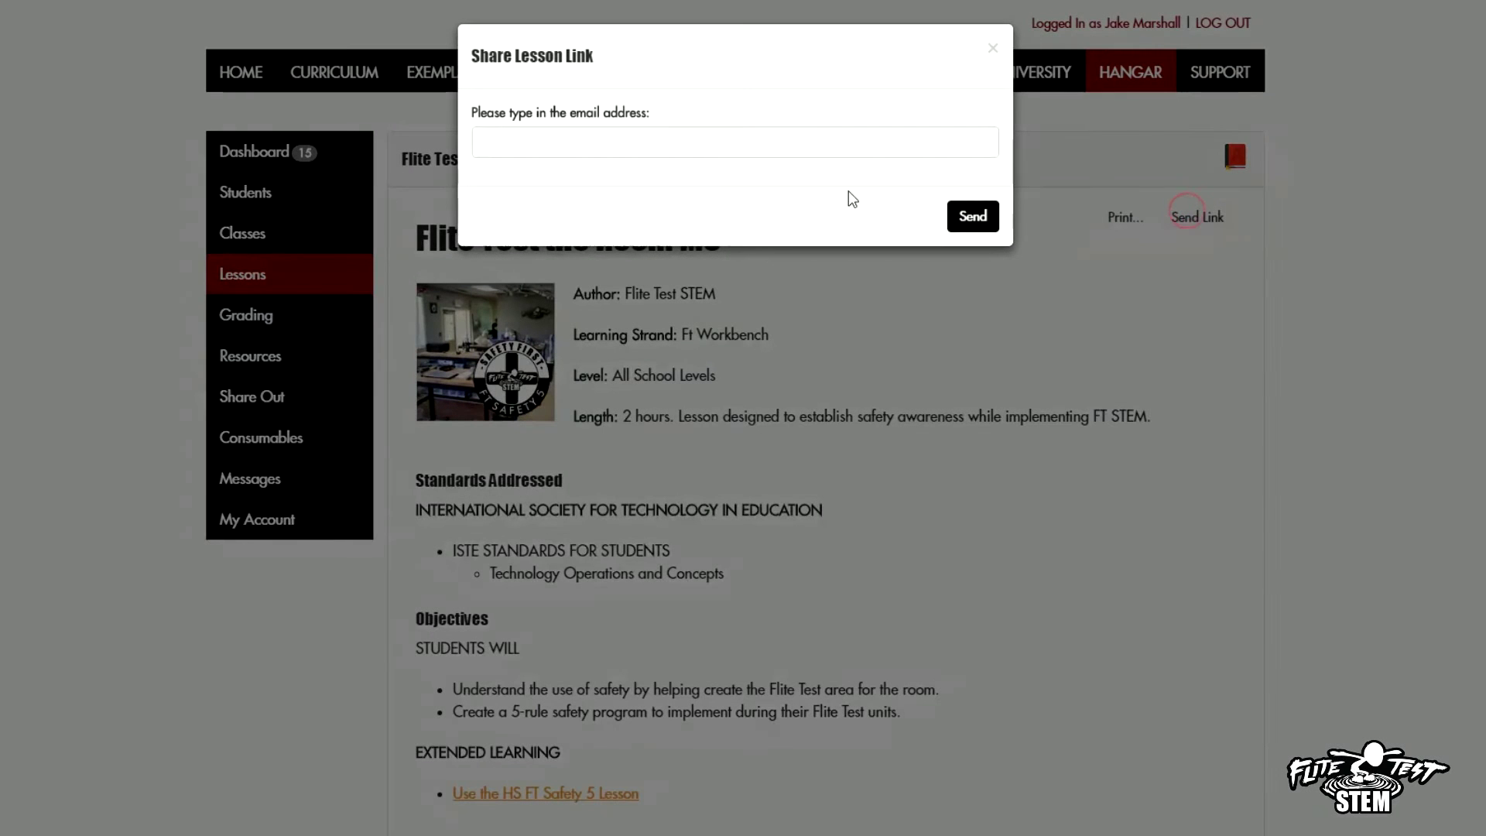
click(681, 143)
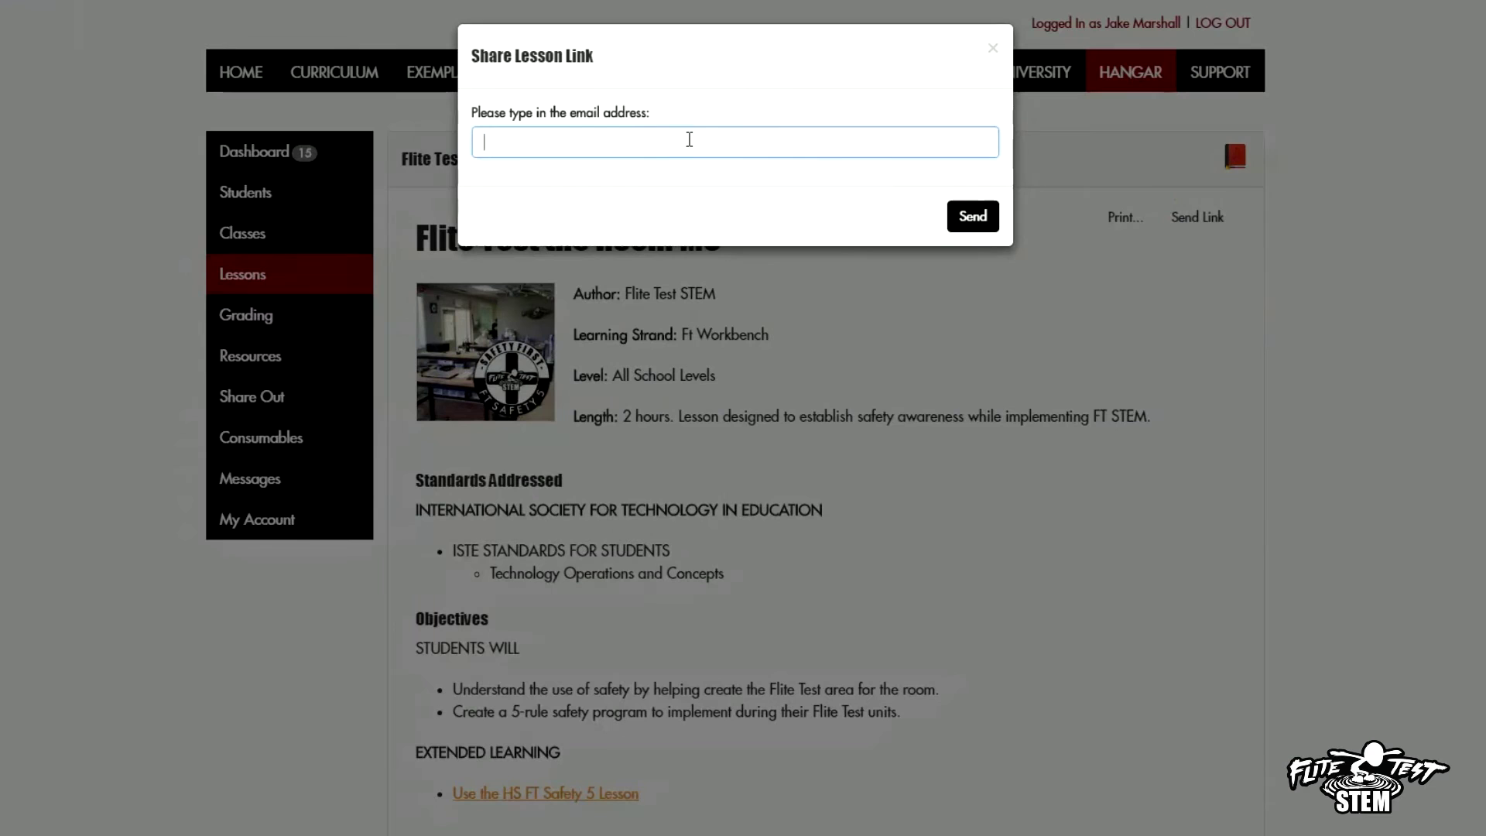
click(991, 52)
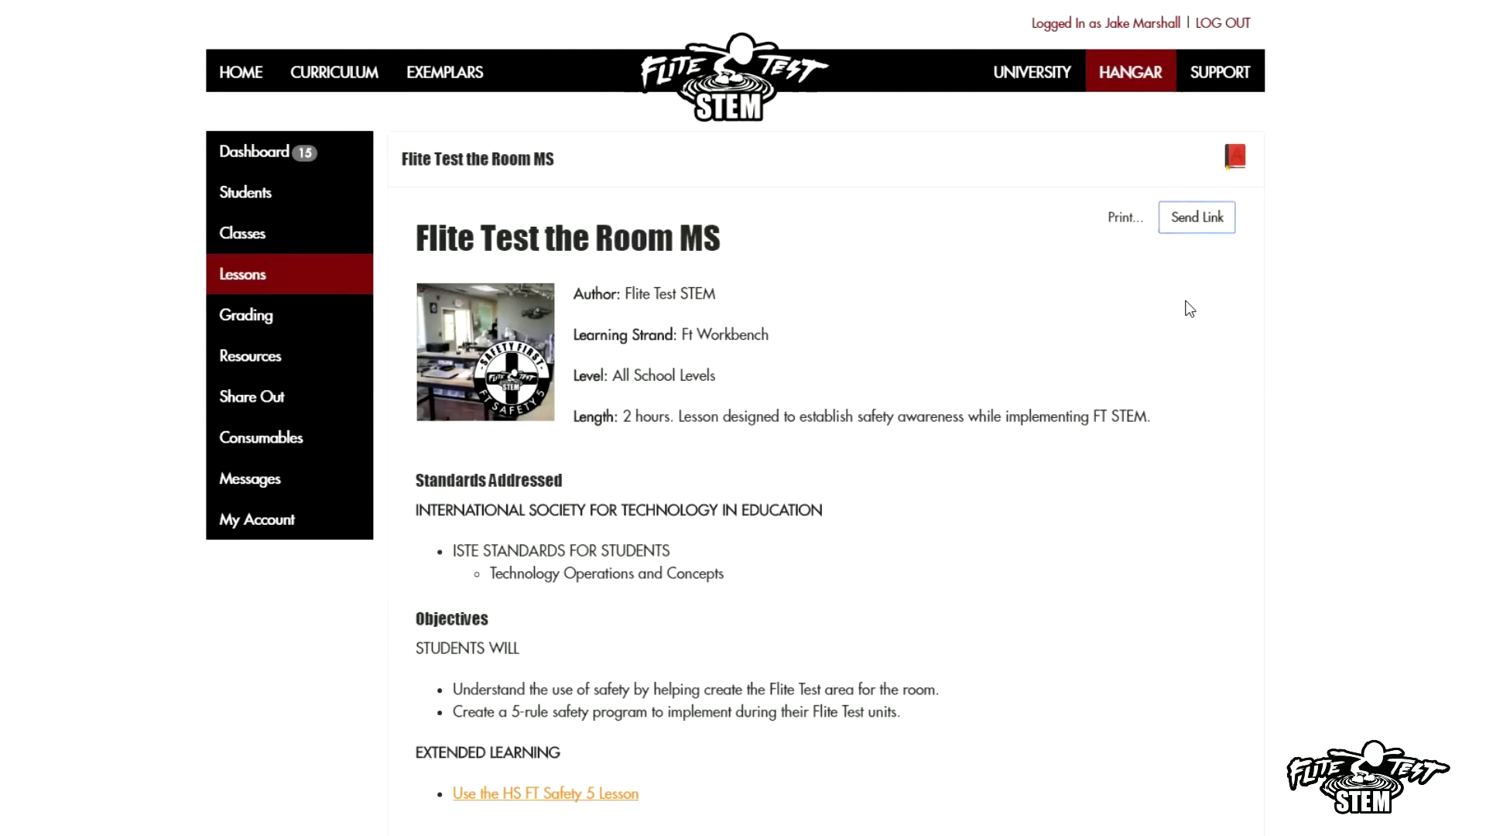
- Return to the lesson plan list, inspect the class and student sharing options for Flite Test the Room MS, and close them without sharing
click(283, 288)
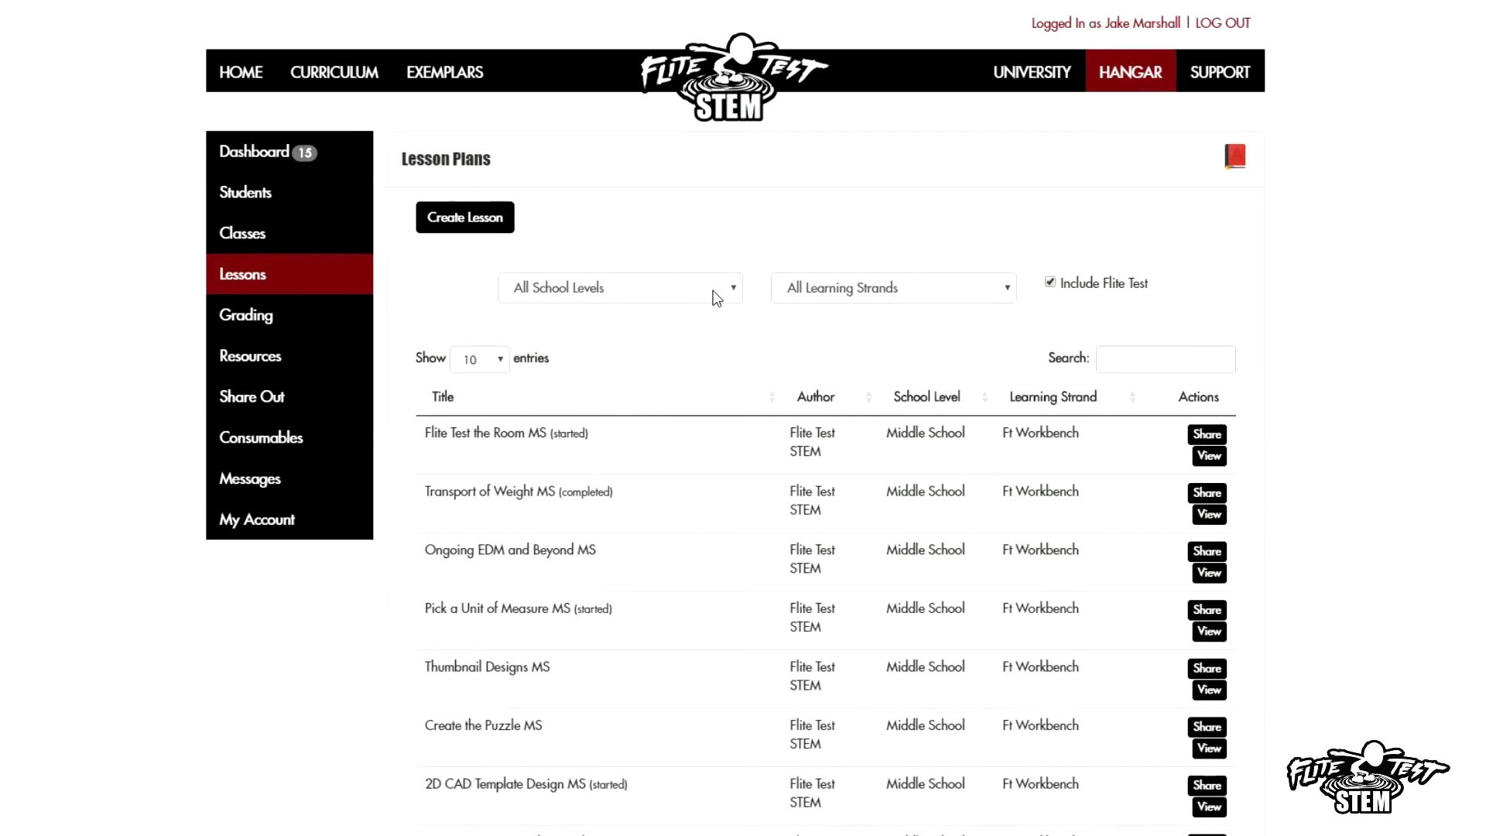
click(1207, 434)
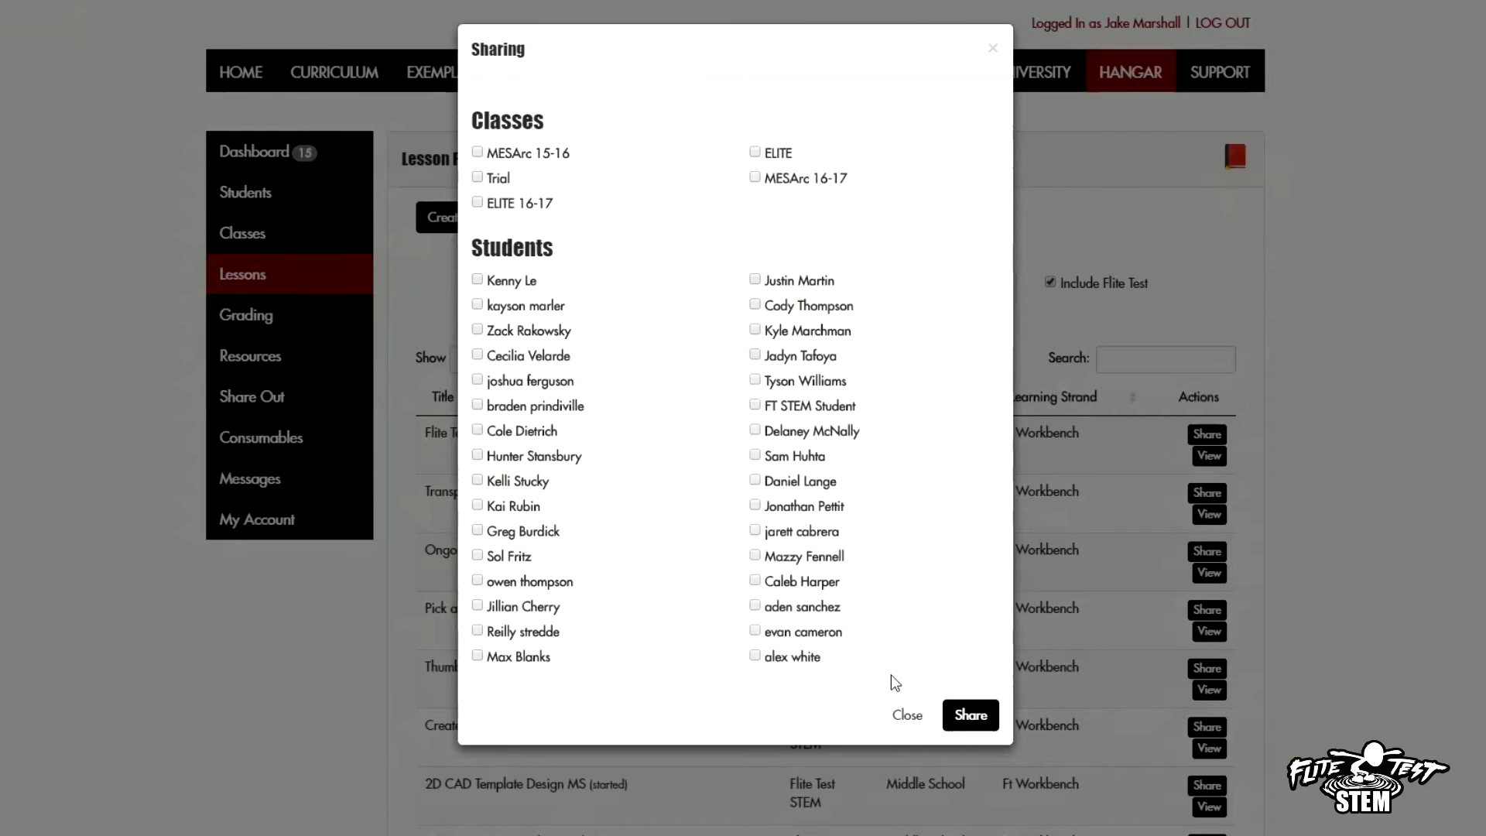
click(907, 718)
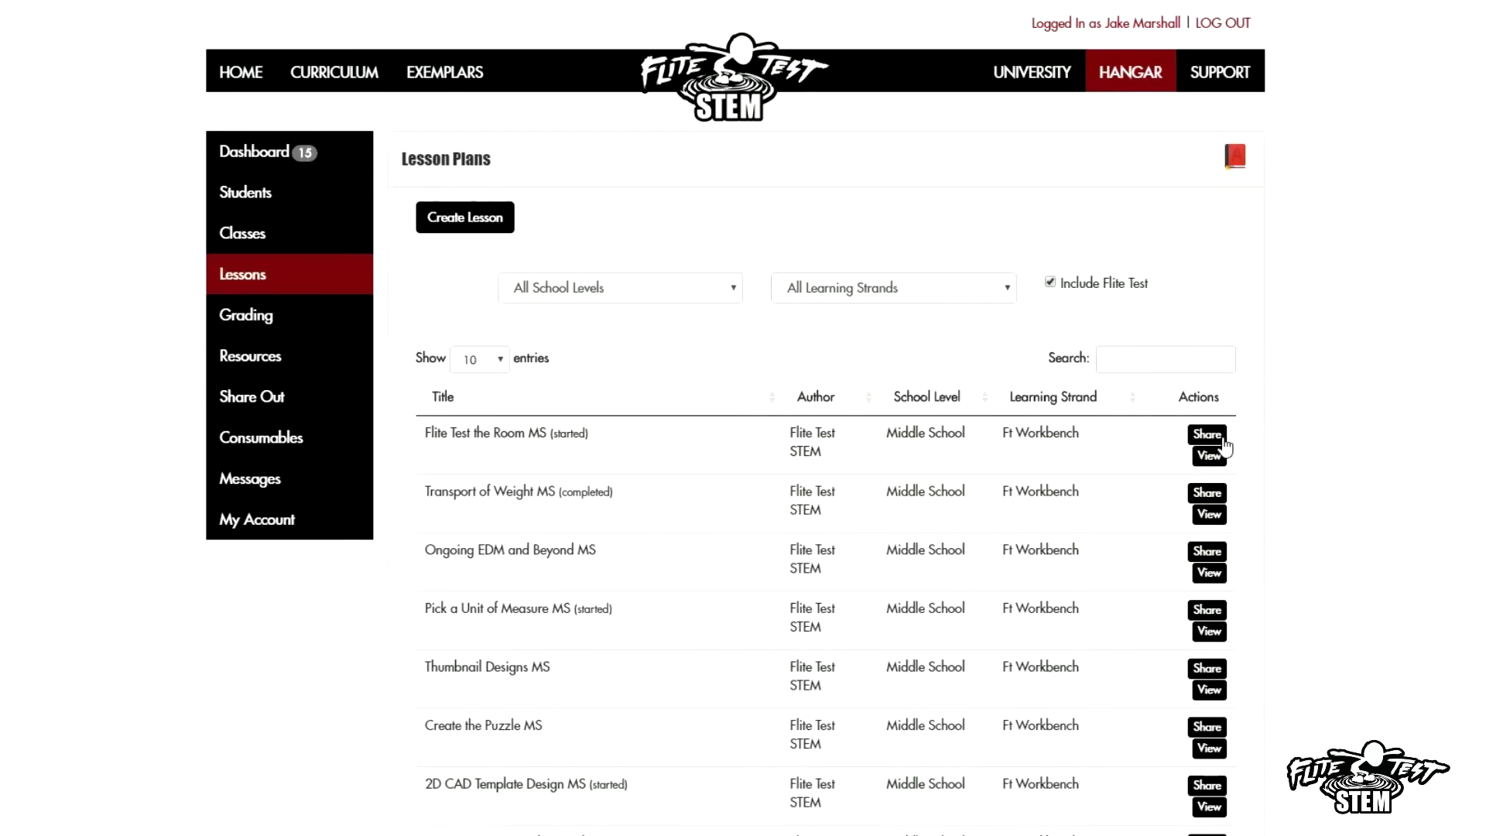
- Open the blank lesson creation form and review its title, hours, school level, learning strand and thumbnail fields
click(492, 215)
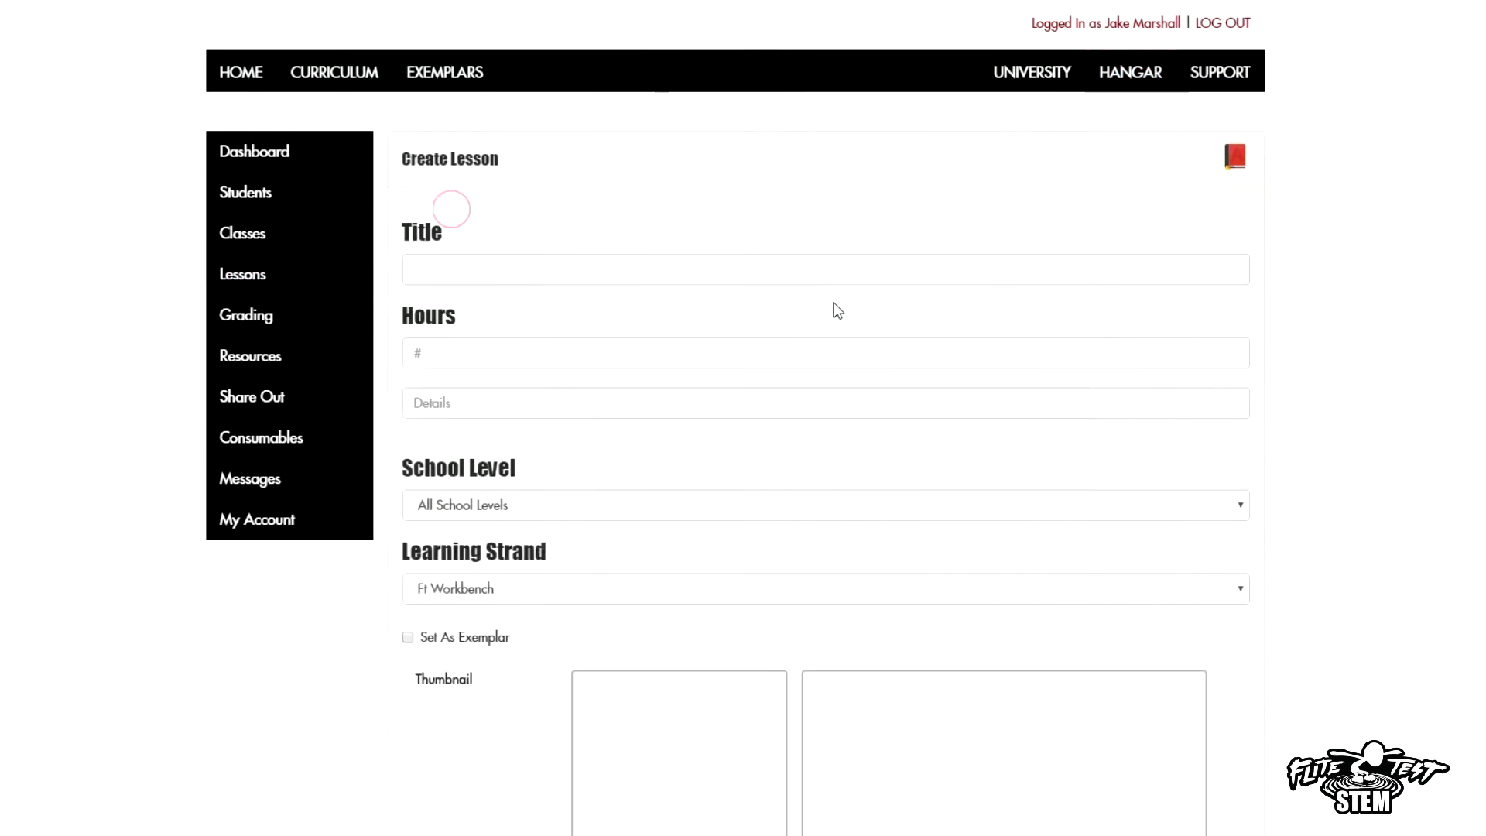
scroll(758, 304, down, 6)
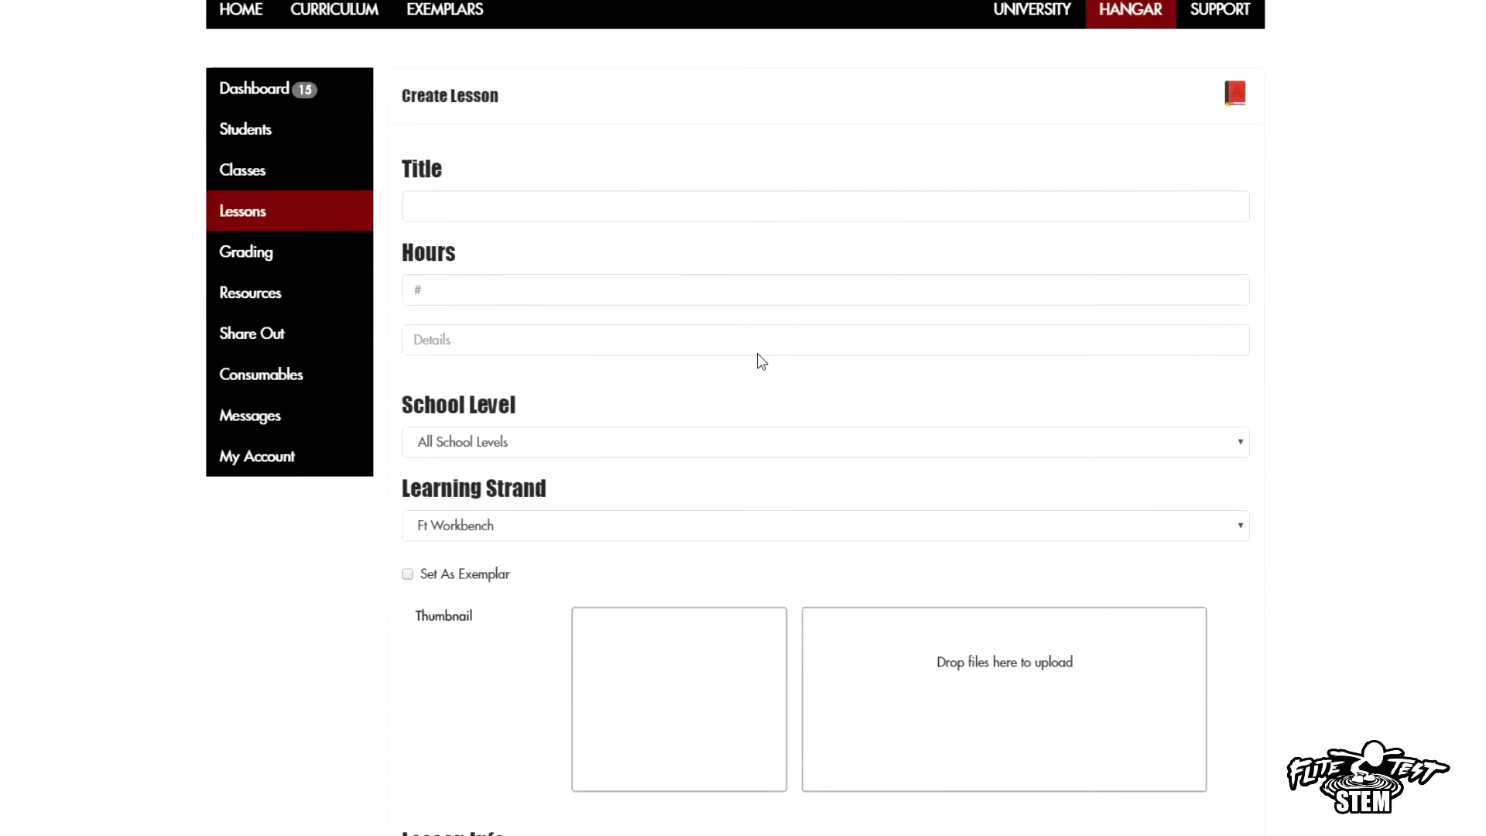
scroll(759, 377, up, 6)
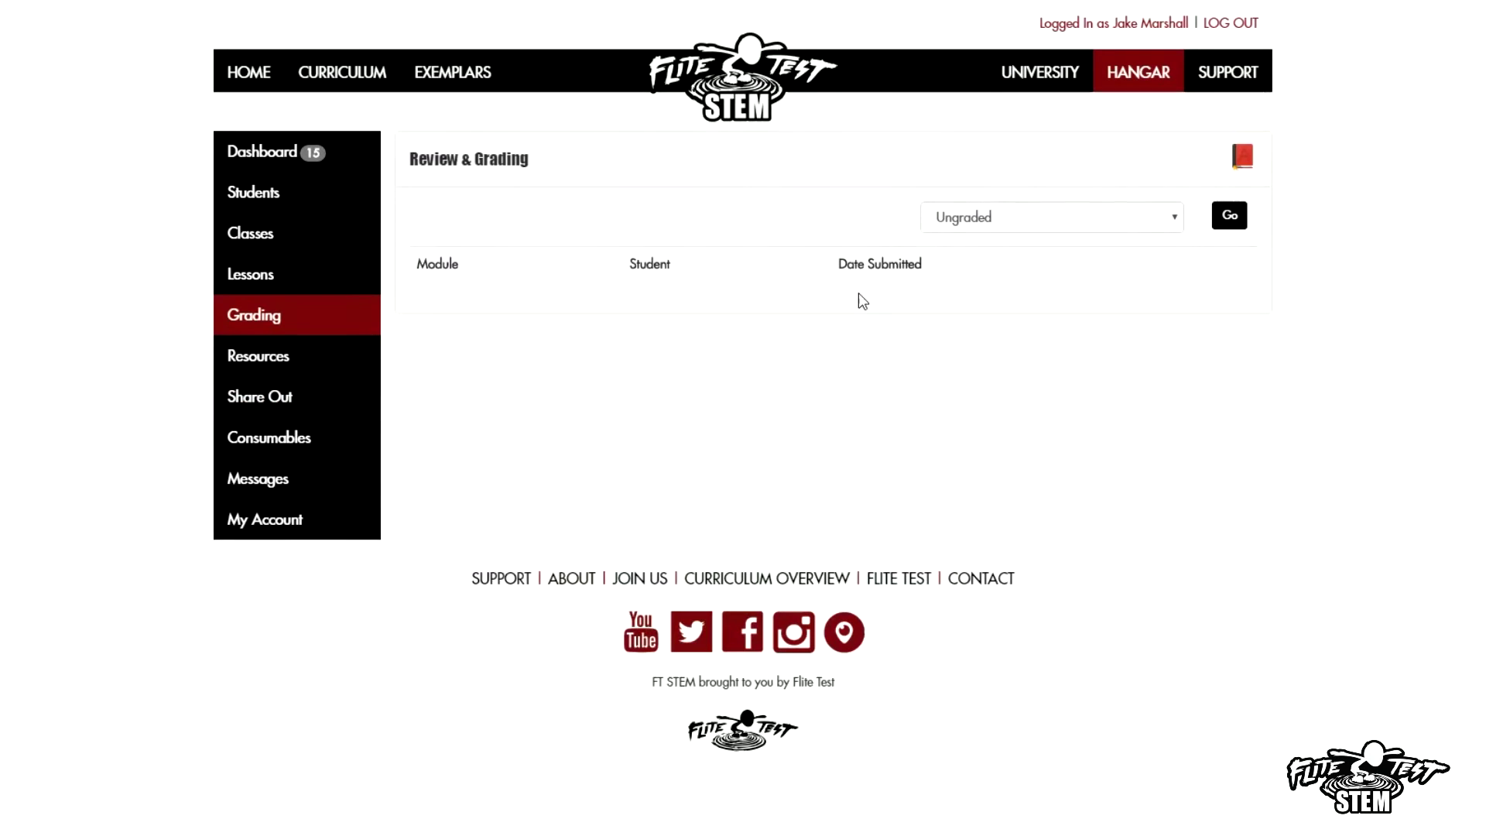
- Check the graded and ungraded filter options on the Review & Grading page, leaving Ungraded selected
click(1032, 221)
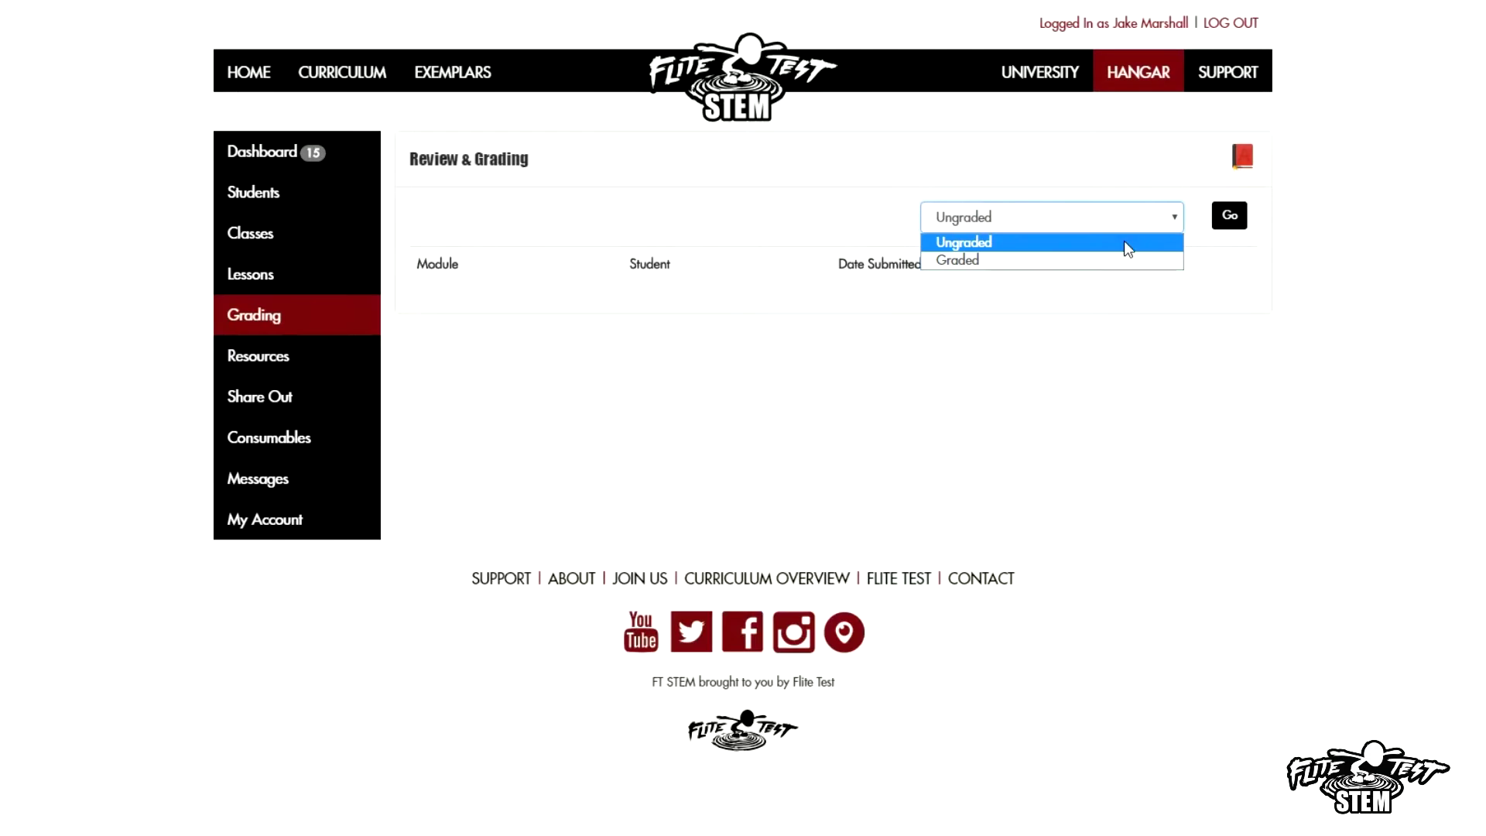
click(830, 433)
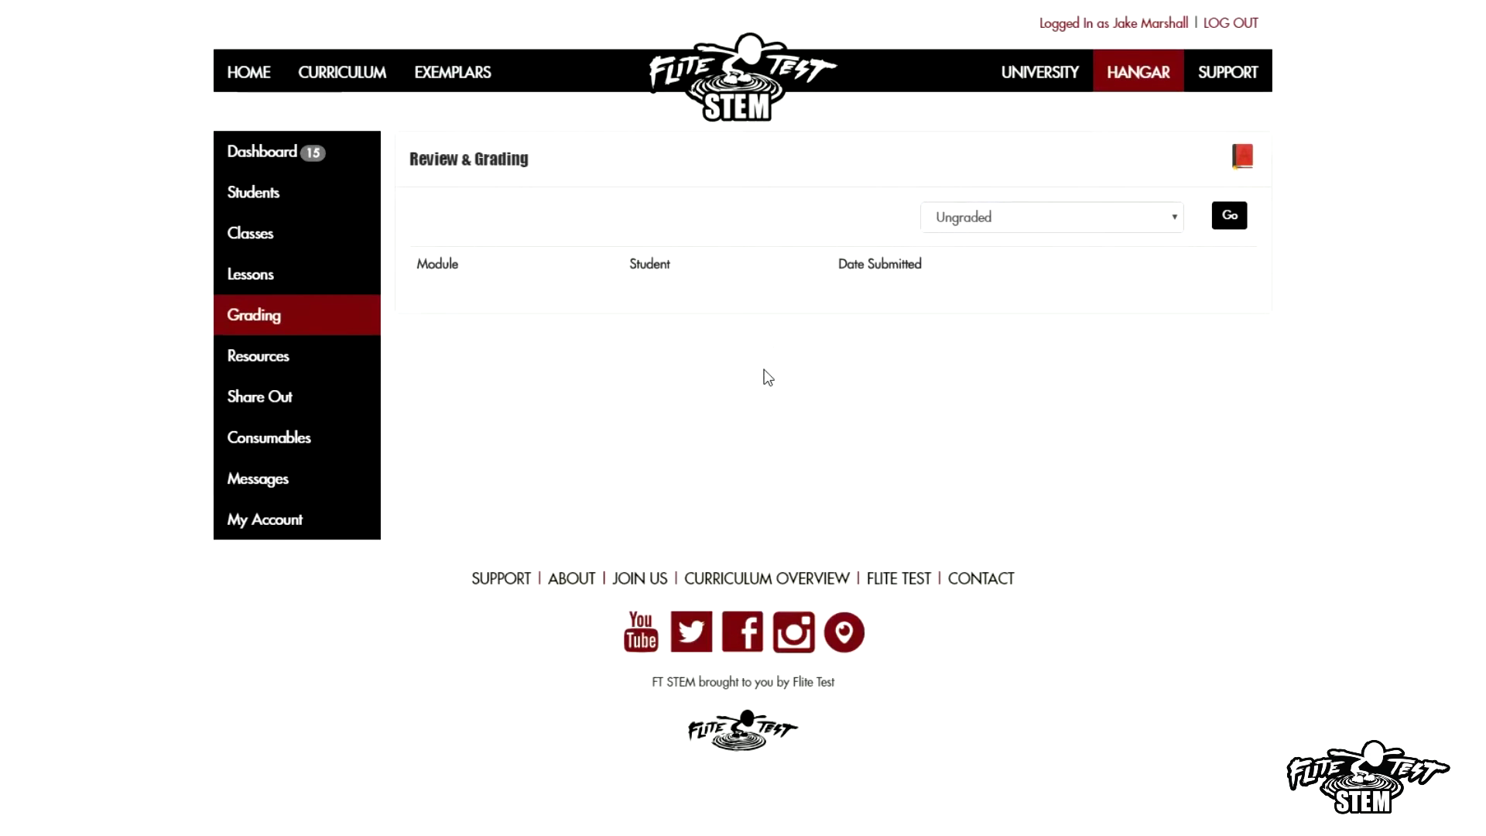
- Open the teacher resources and browse the FT Articles collection
click(268, 357)
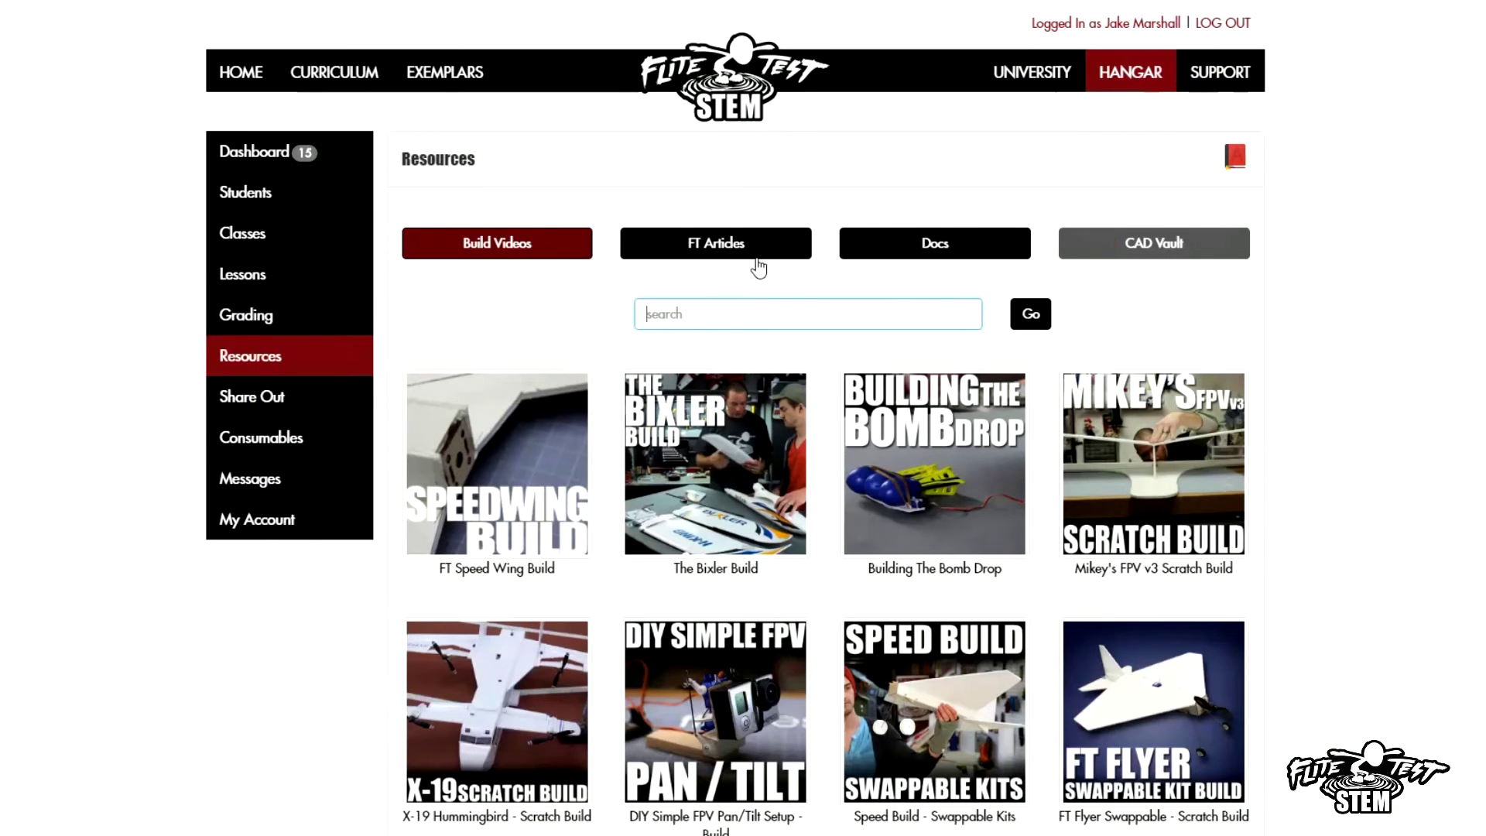
click(680, 242)
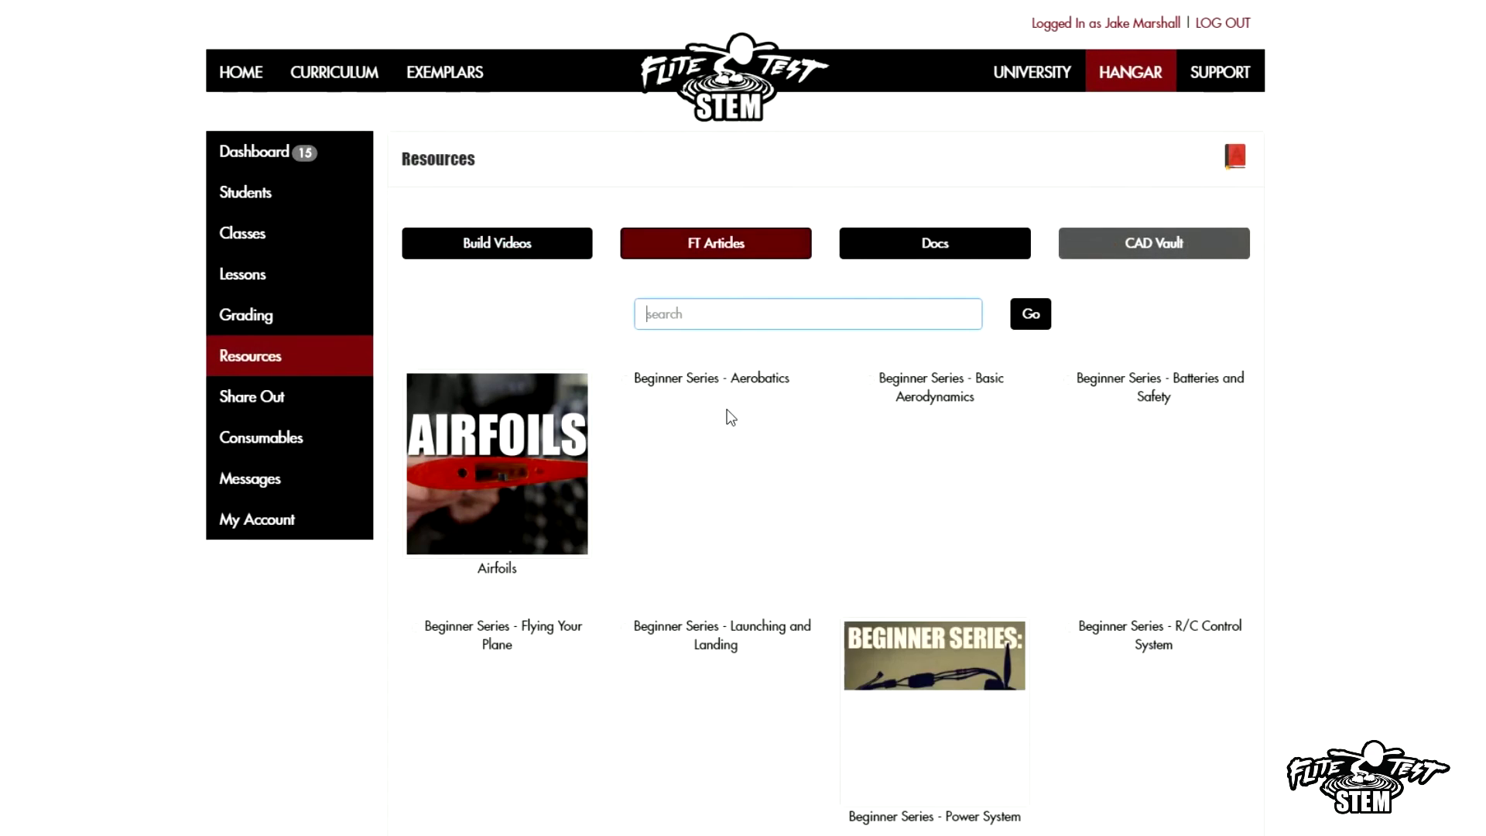
scroll(730, 417, down, 5)
scroll(729, 417, up, 5)
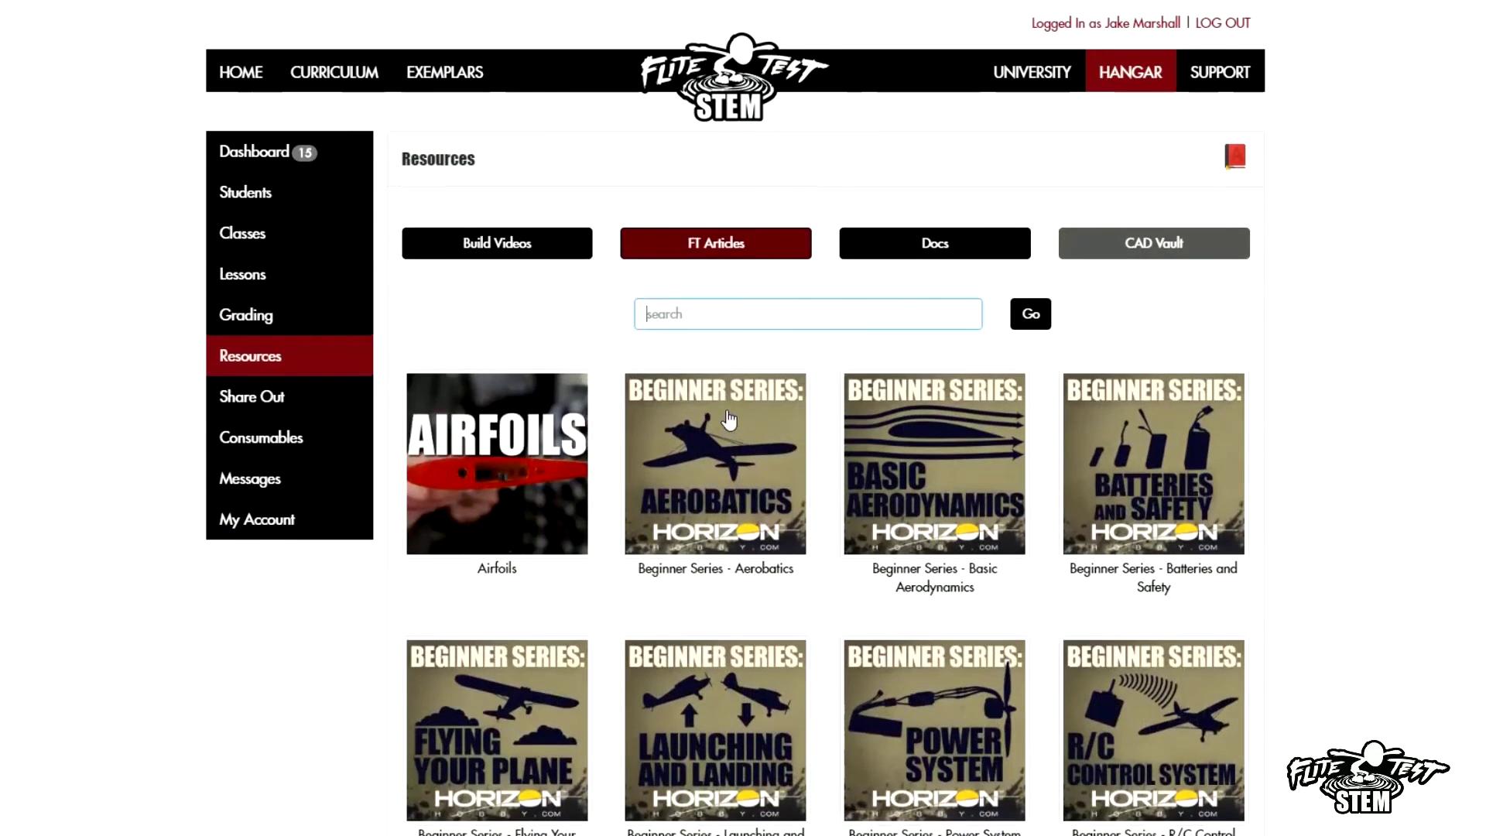
- Browse the Docs collection of the resources through its posters, worksheets, design briefs and design templates
click(933, 249)
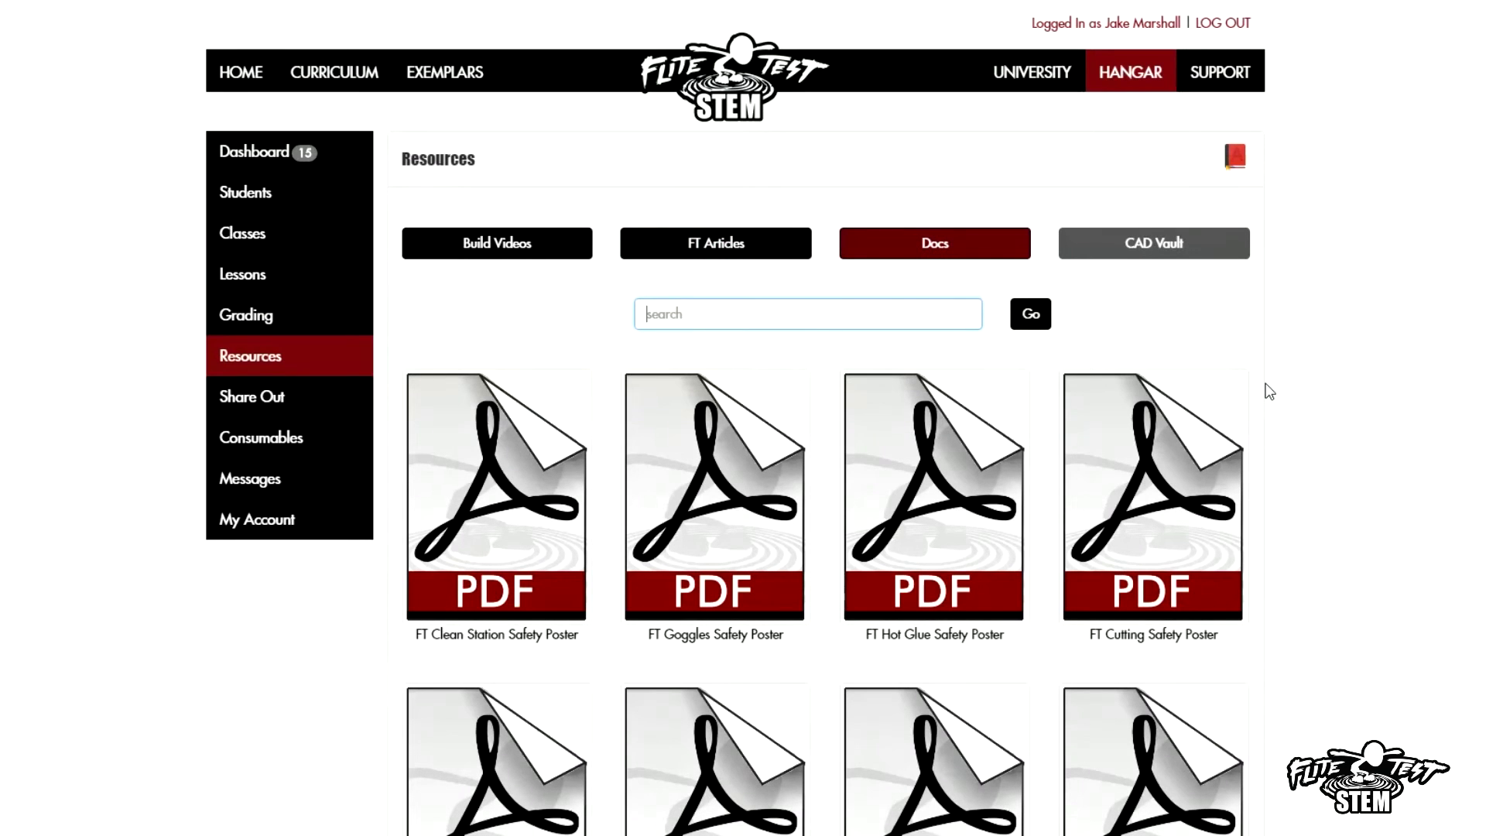
scroll(1269, 392, down, 12)
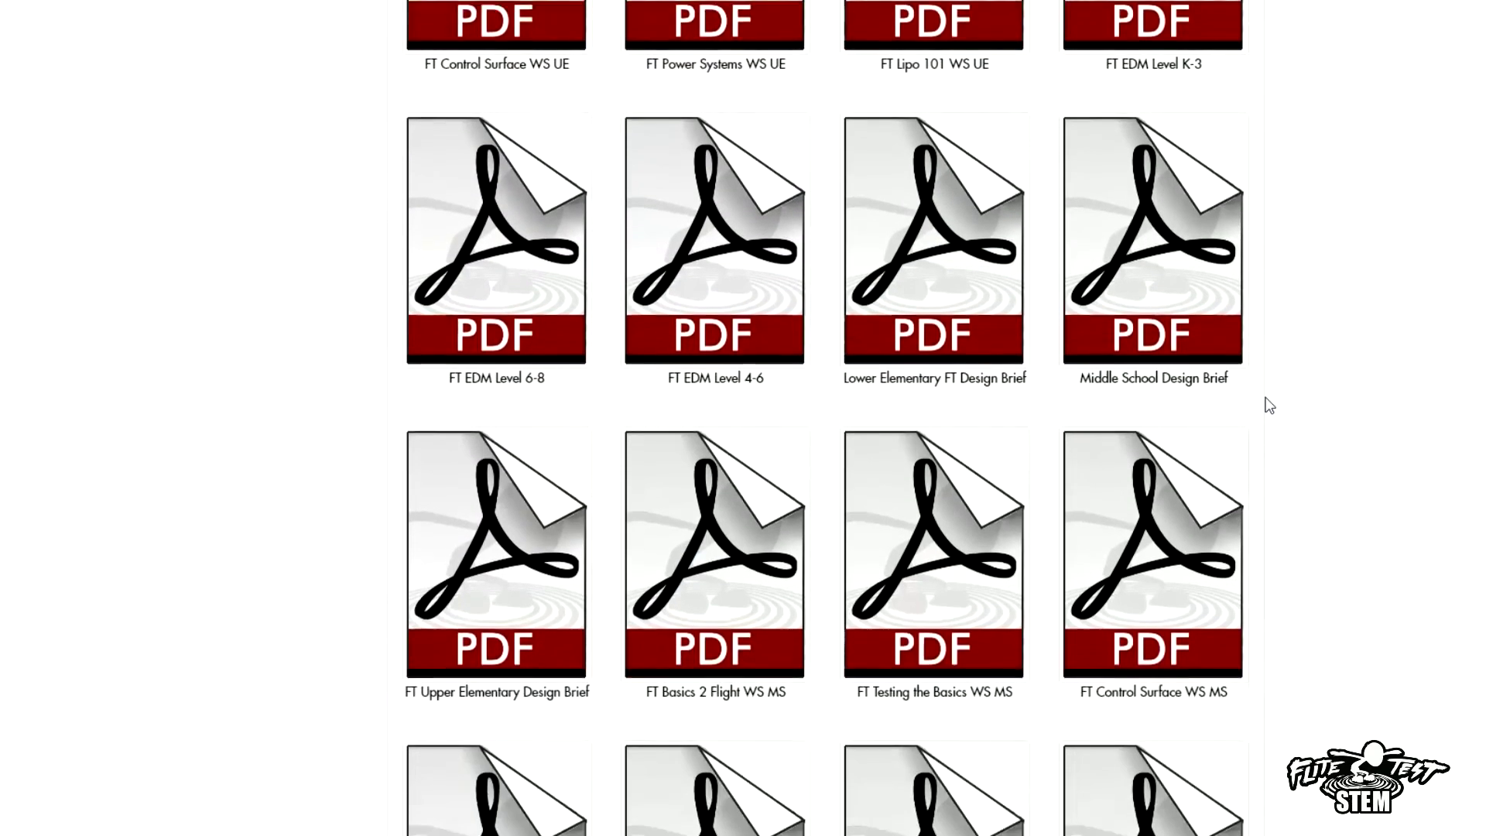
scroll(1269, 405, down, 14)
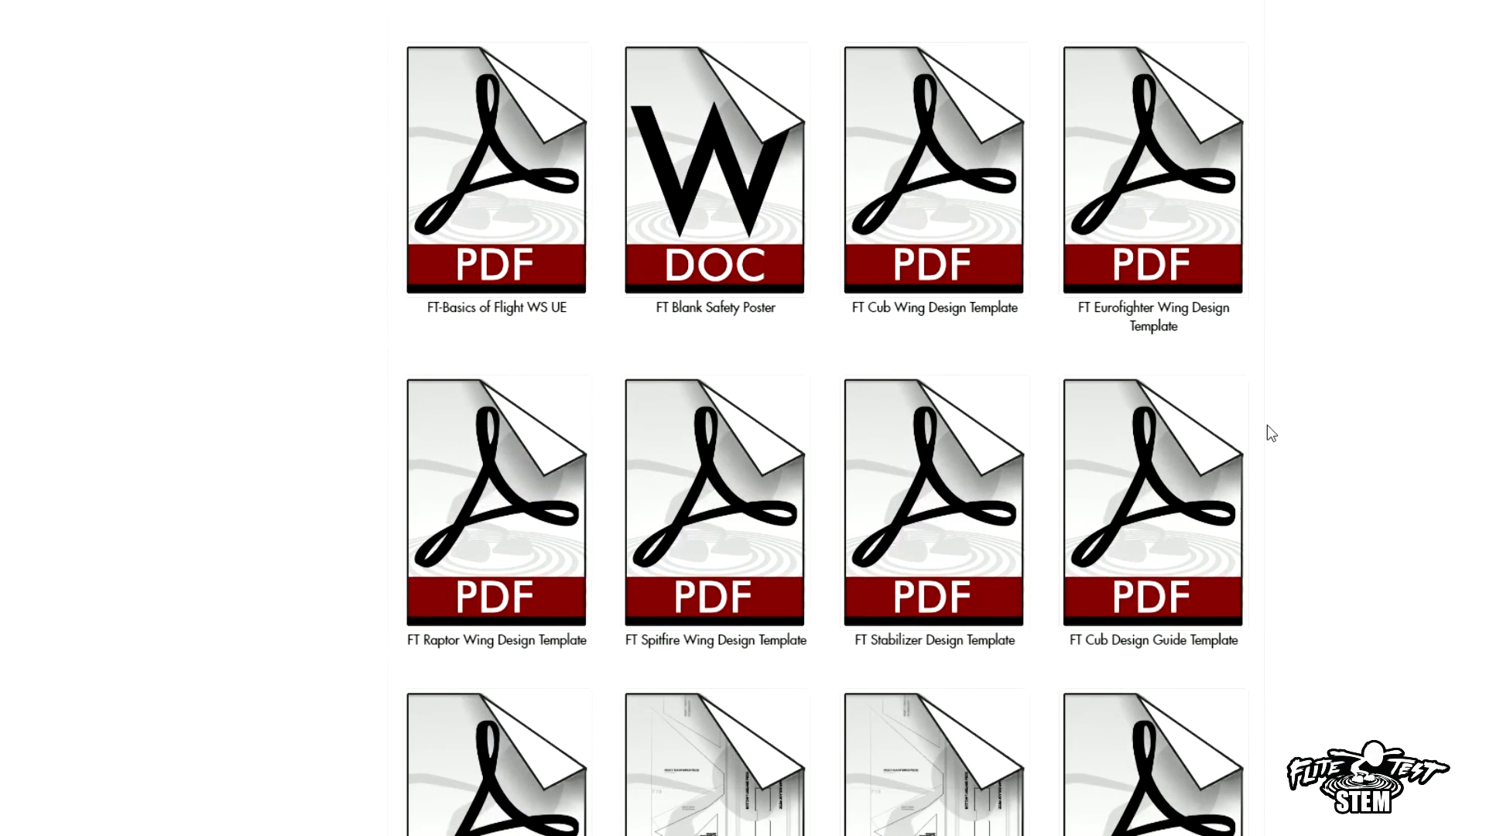
scroll(1269, 433, down, 4)
scroll(1269, 434, up, 20)
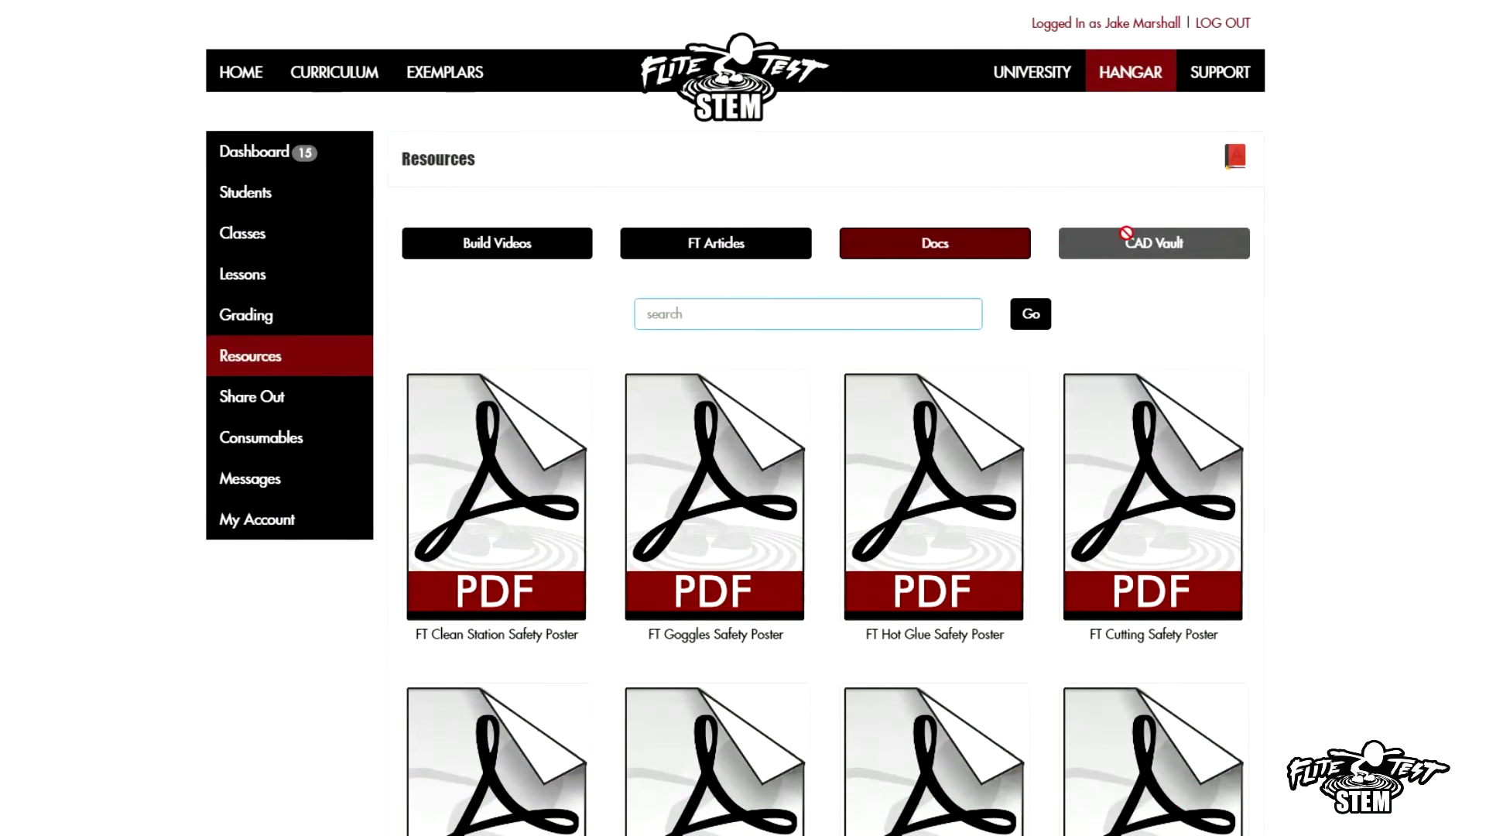
- View the FT Baby Blender article from the Share Out list and read through its summary, video and text
click(255, 398)
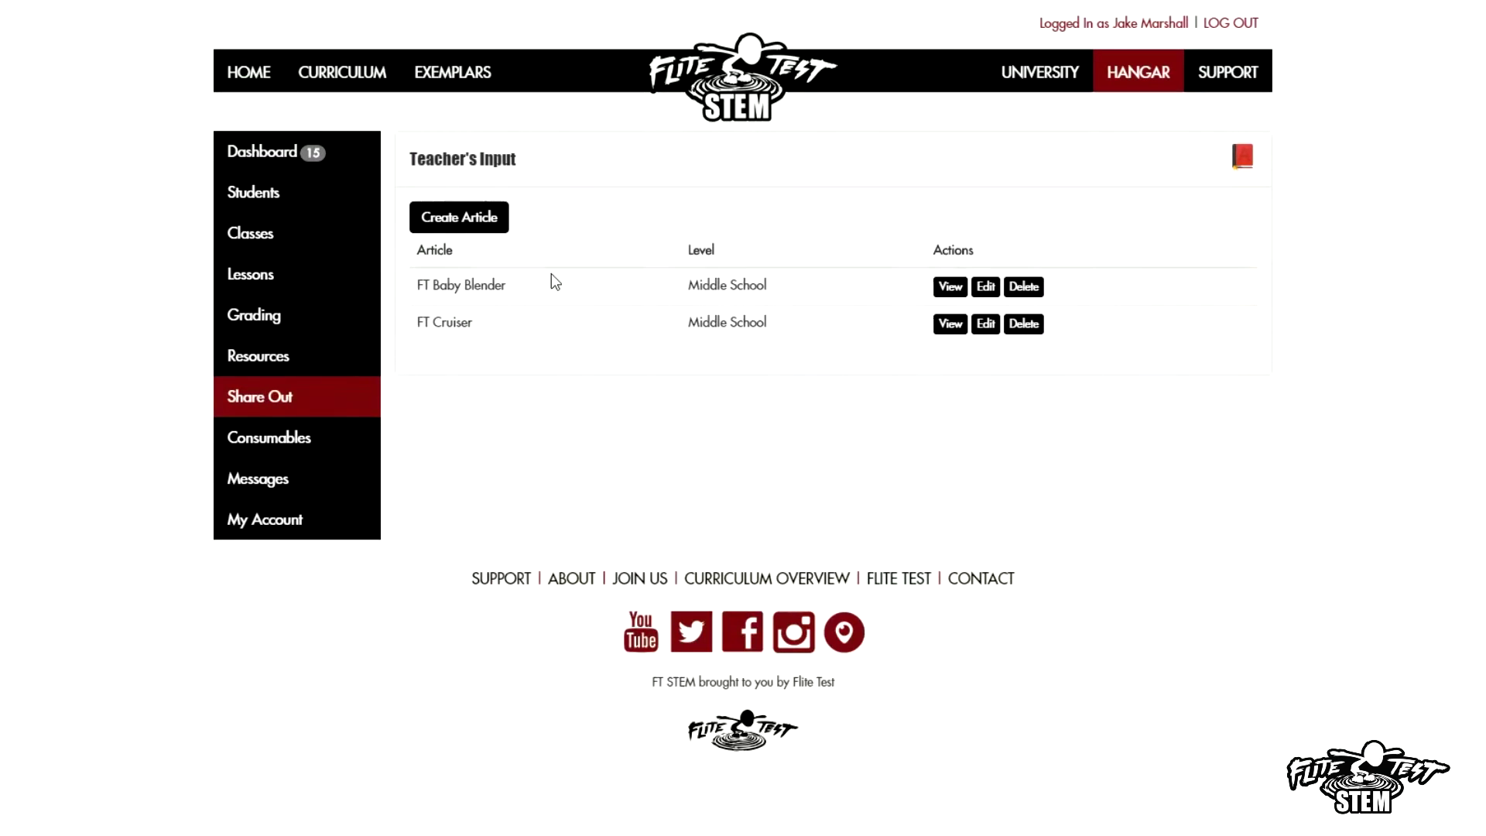
click(956, 288)
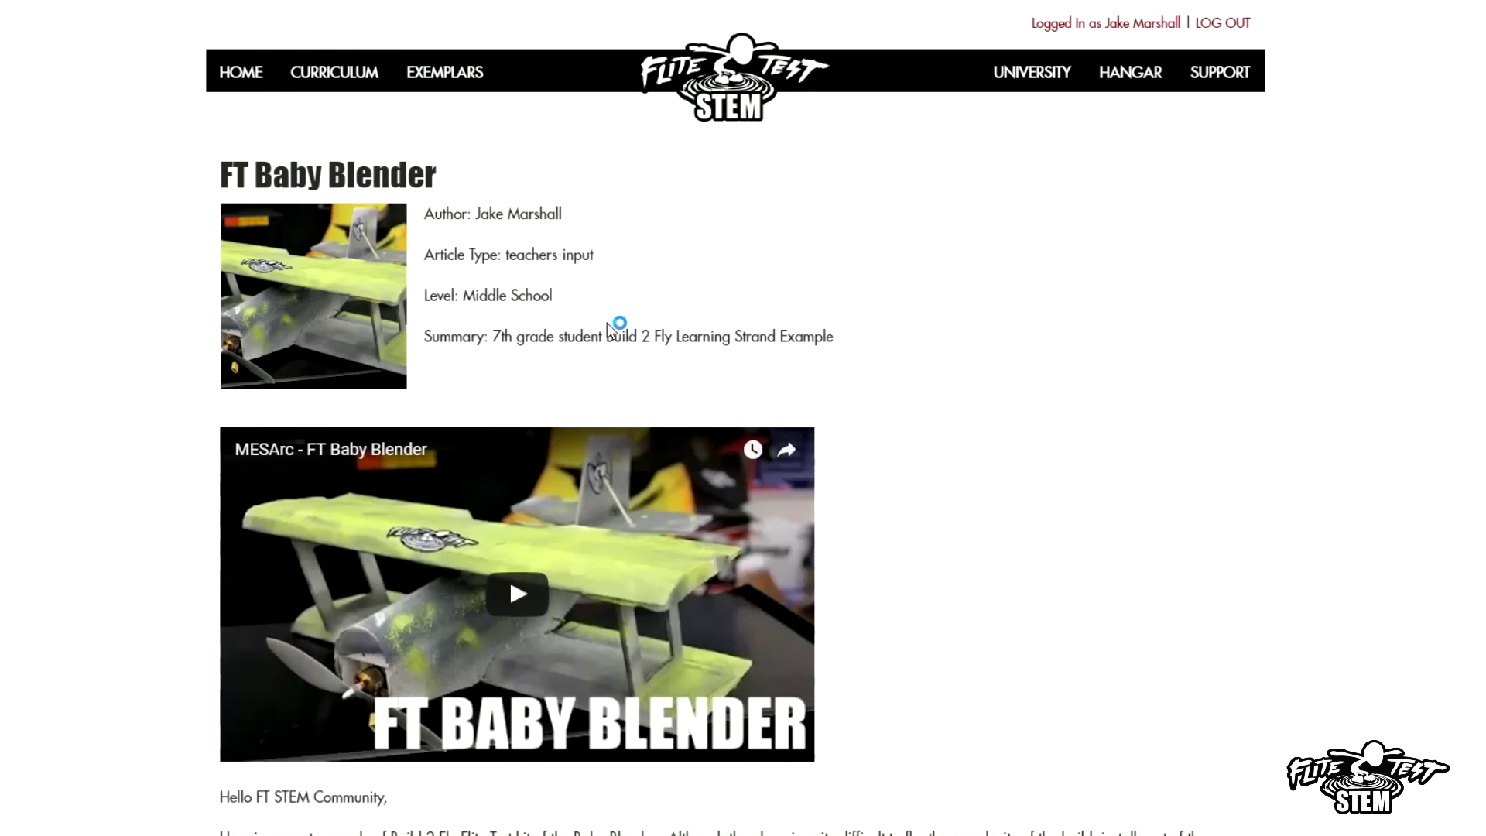
scroll(607, 322, down, 5)
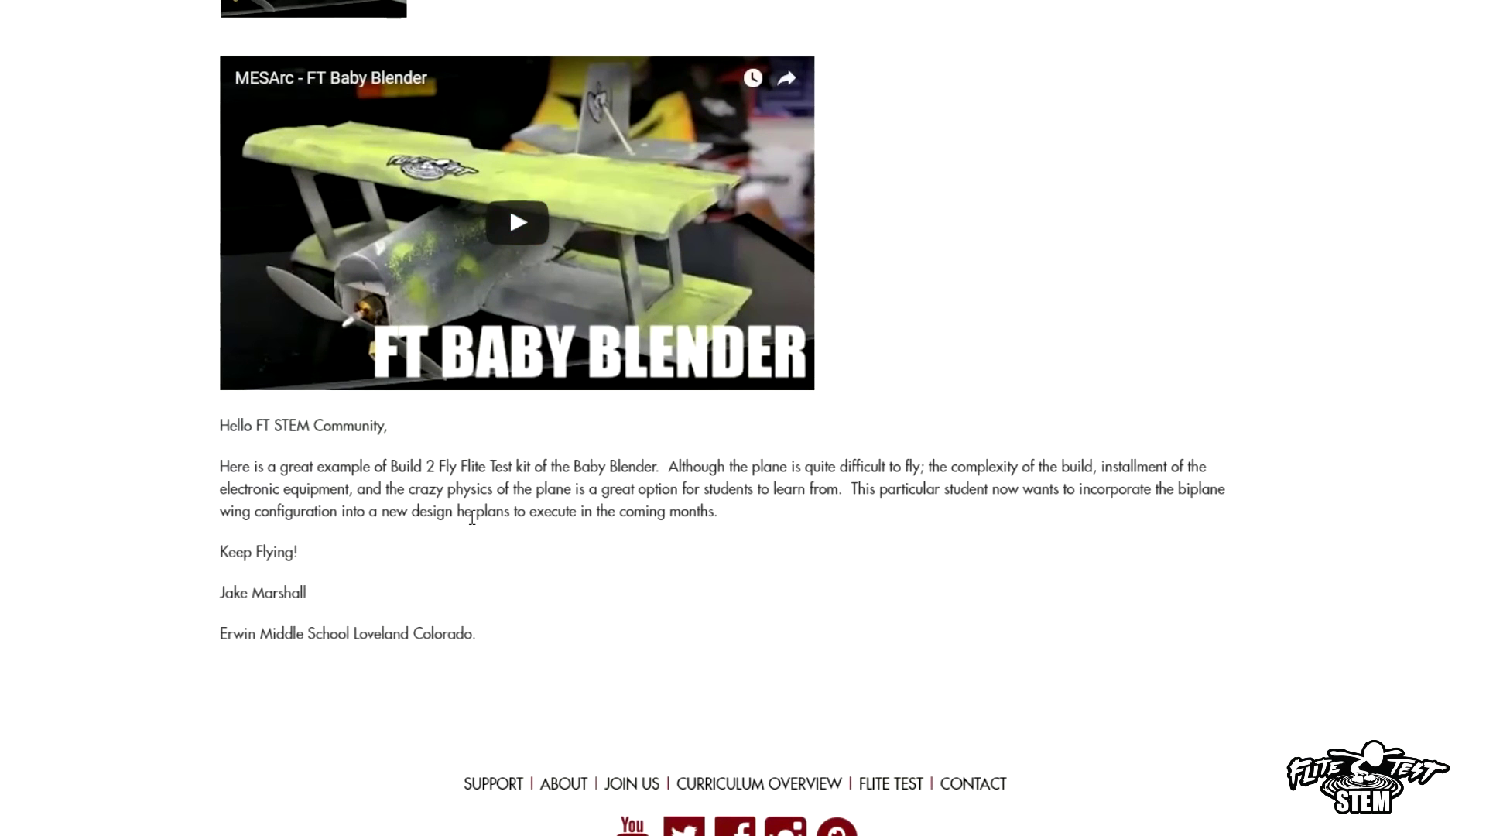
scroll(507, 552, up, 5)
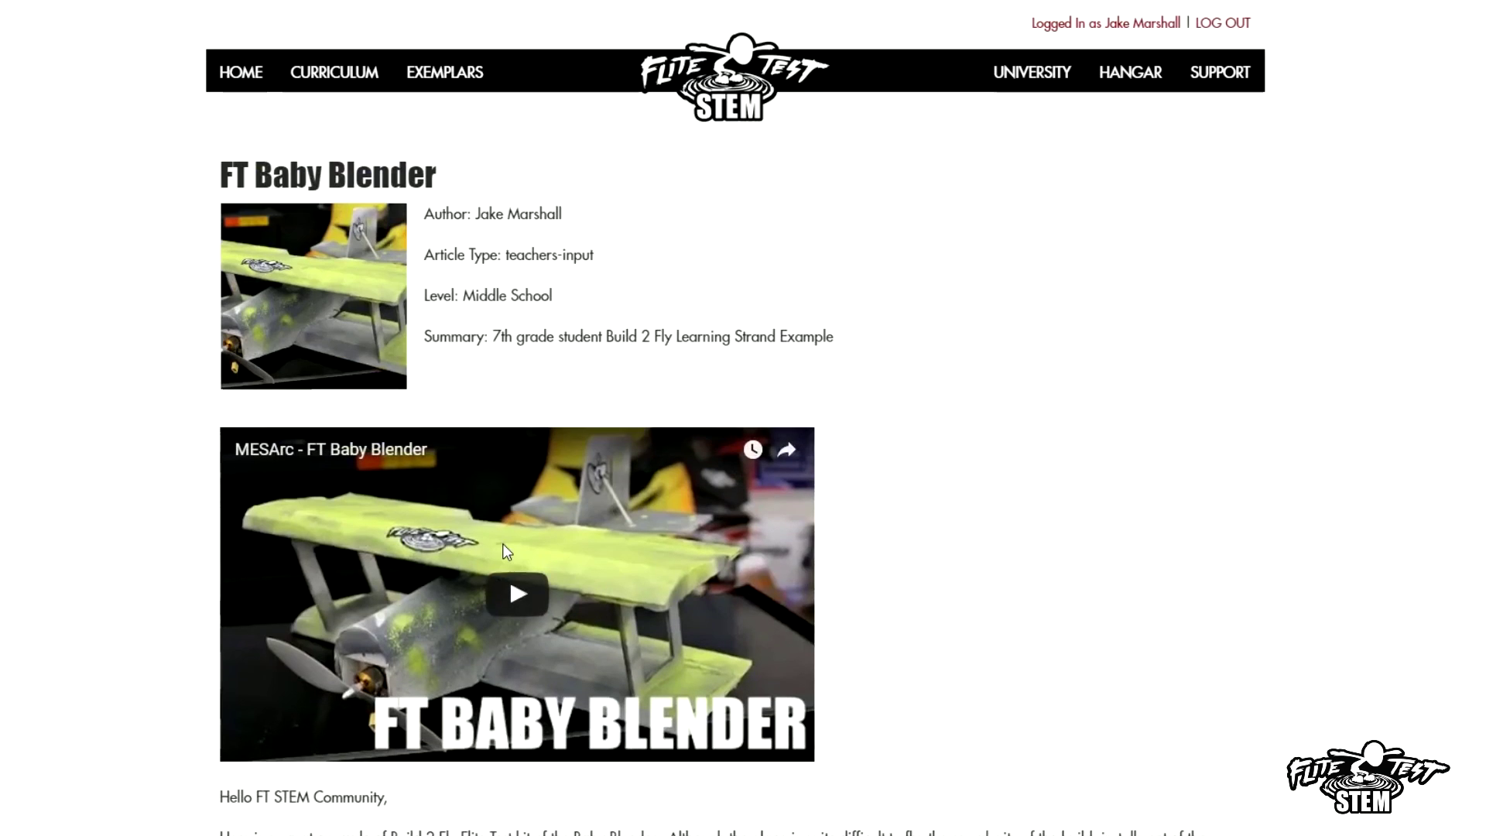
- Browse the STEM Exemplars page of lessons, projects and activities created by students and teachers
click(431, 85)
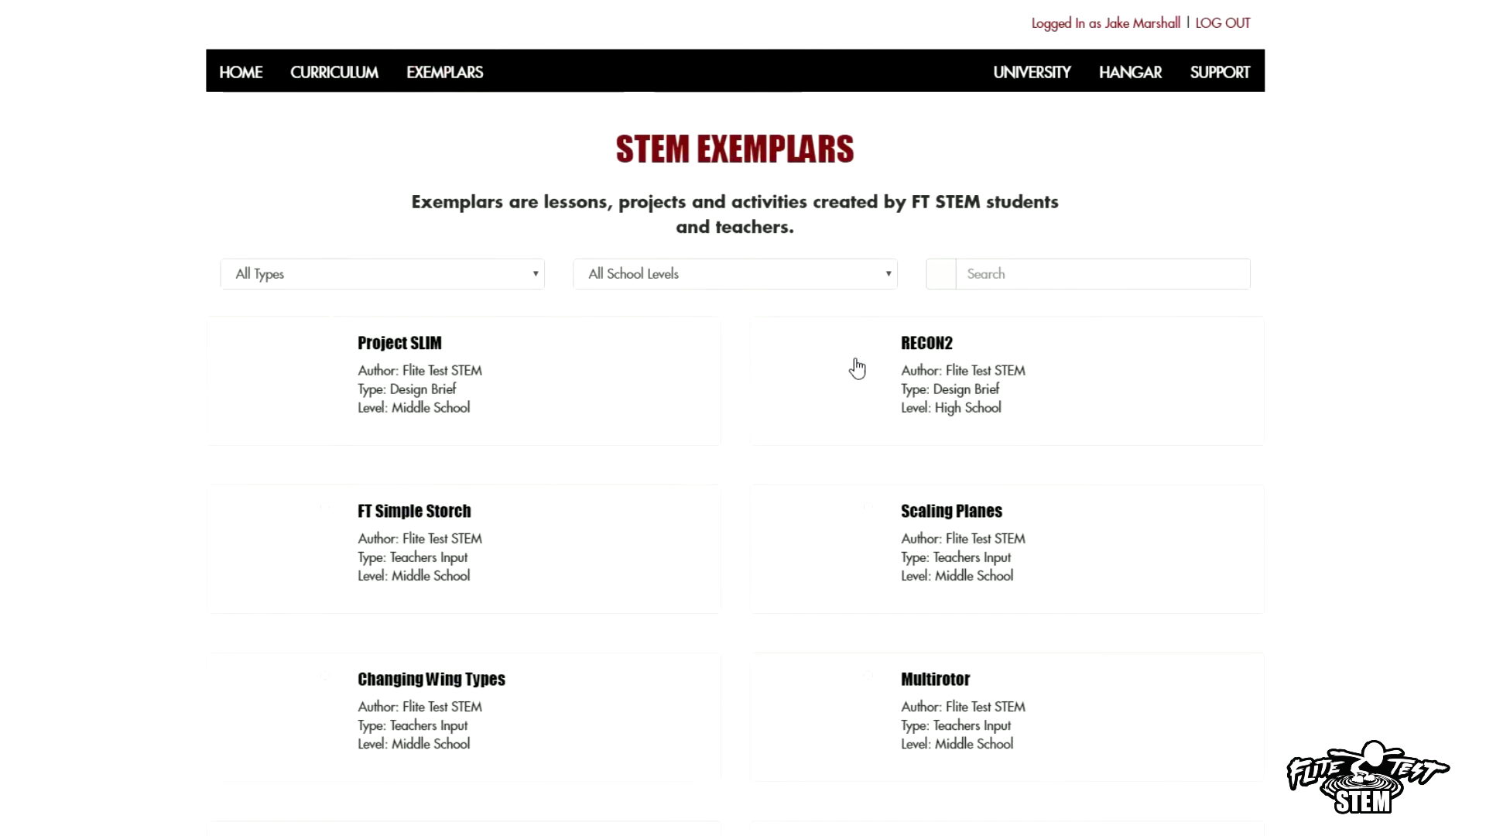
scroll(843, 441, down, 5)
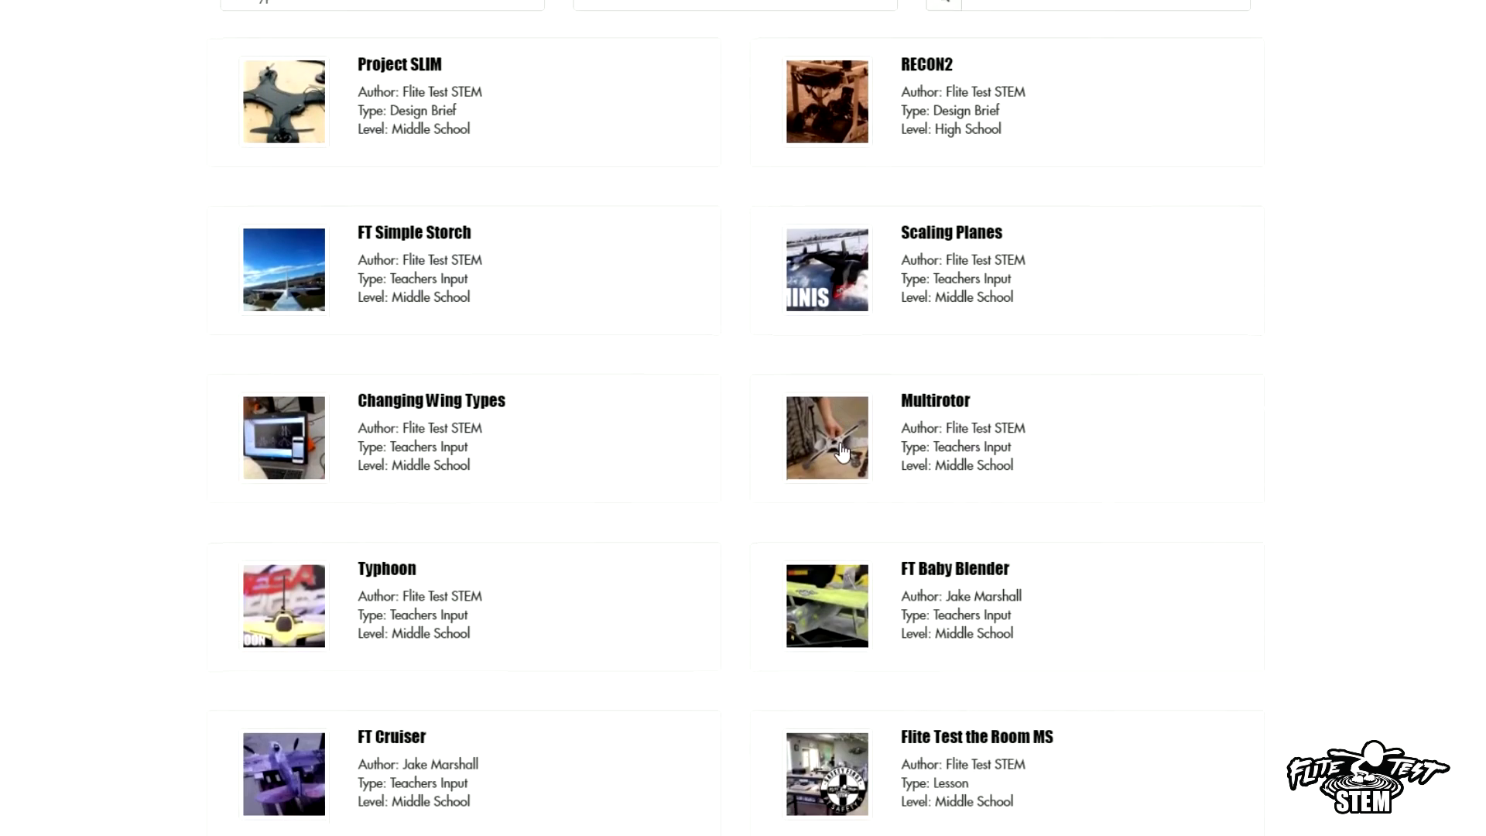
scroll(840, 457, down, 5)
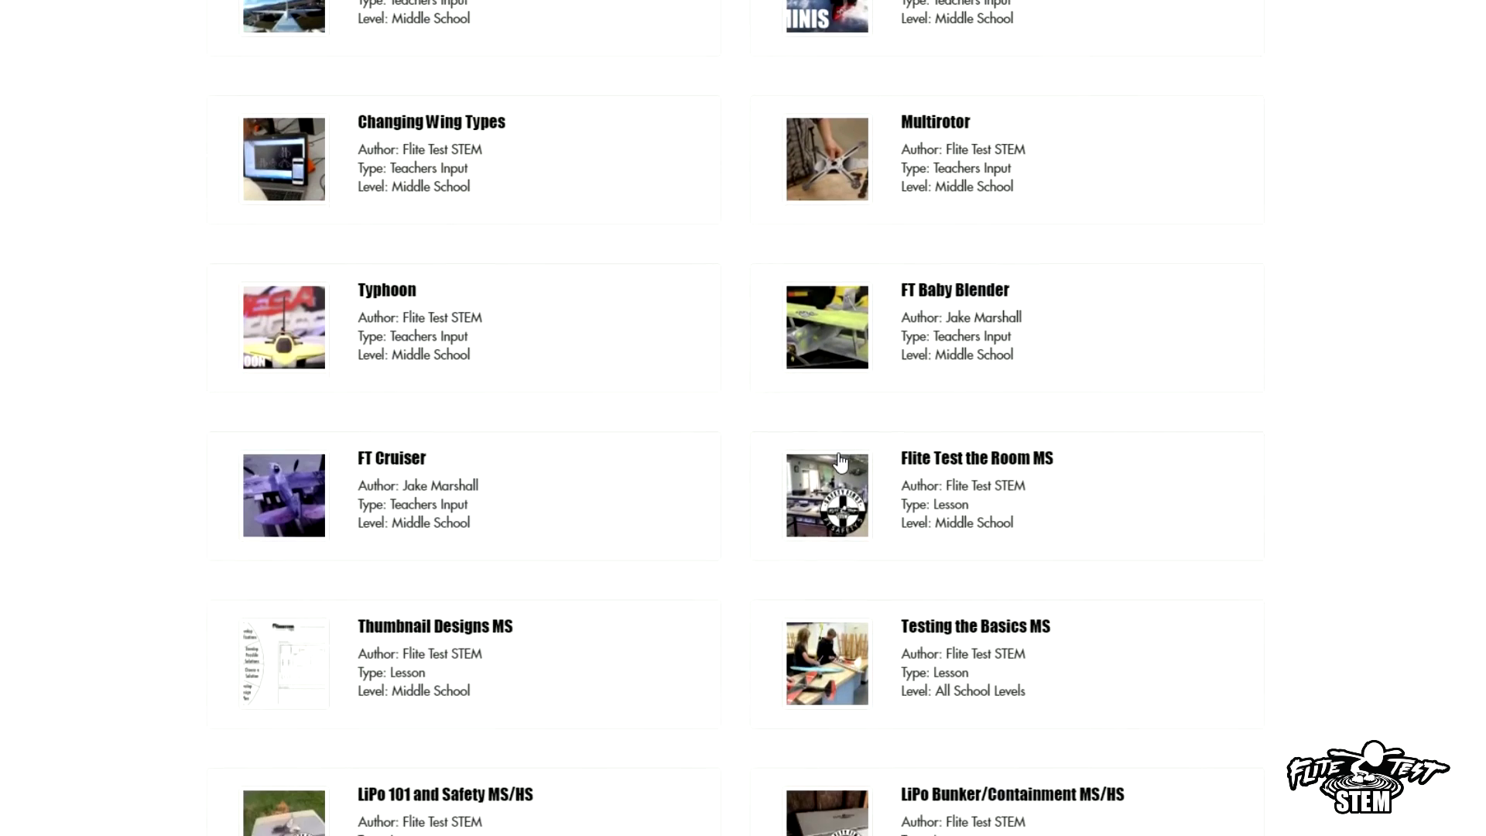
scroll(841, 463, down, 1)
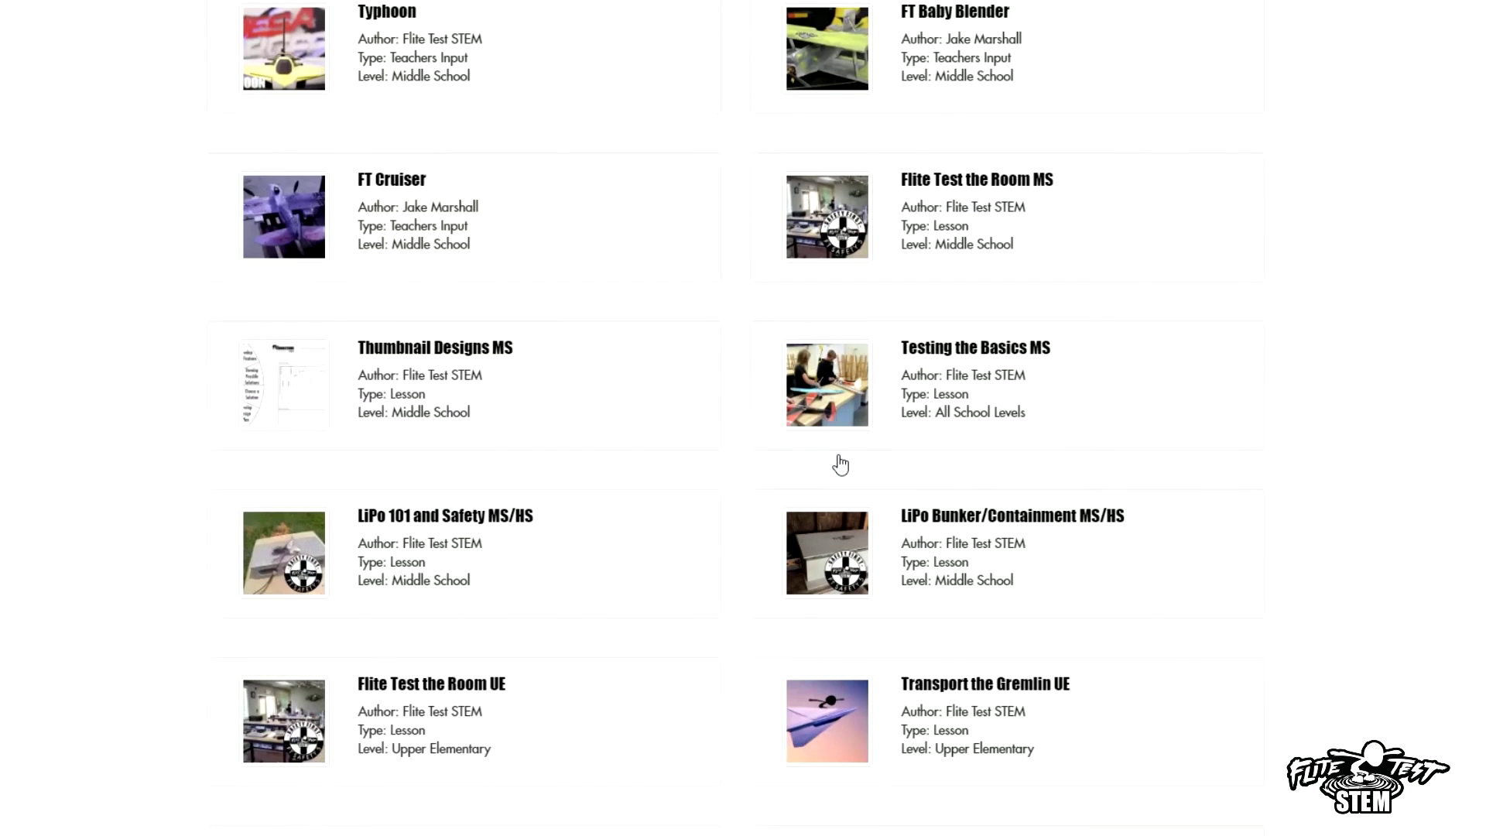
scroll(840, 464, up, 11)
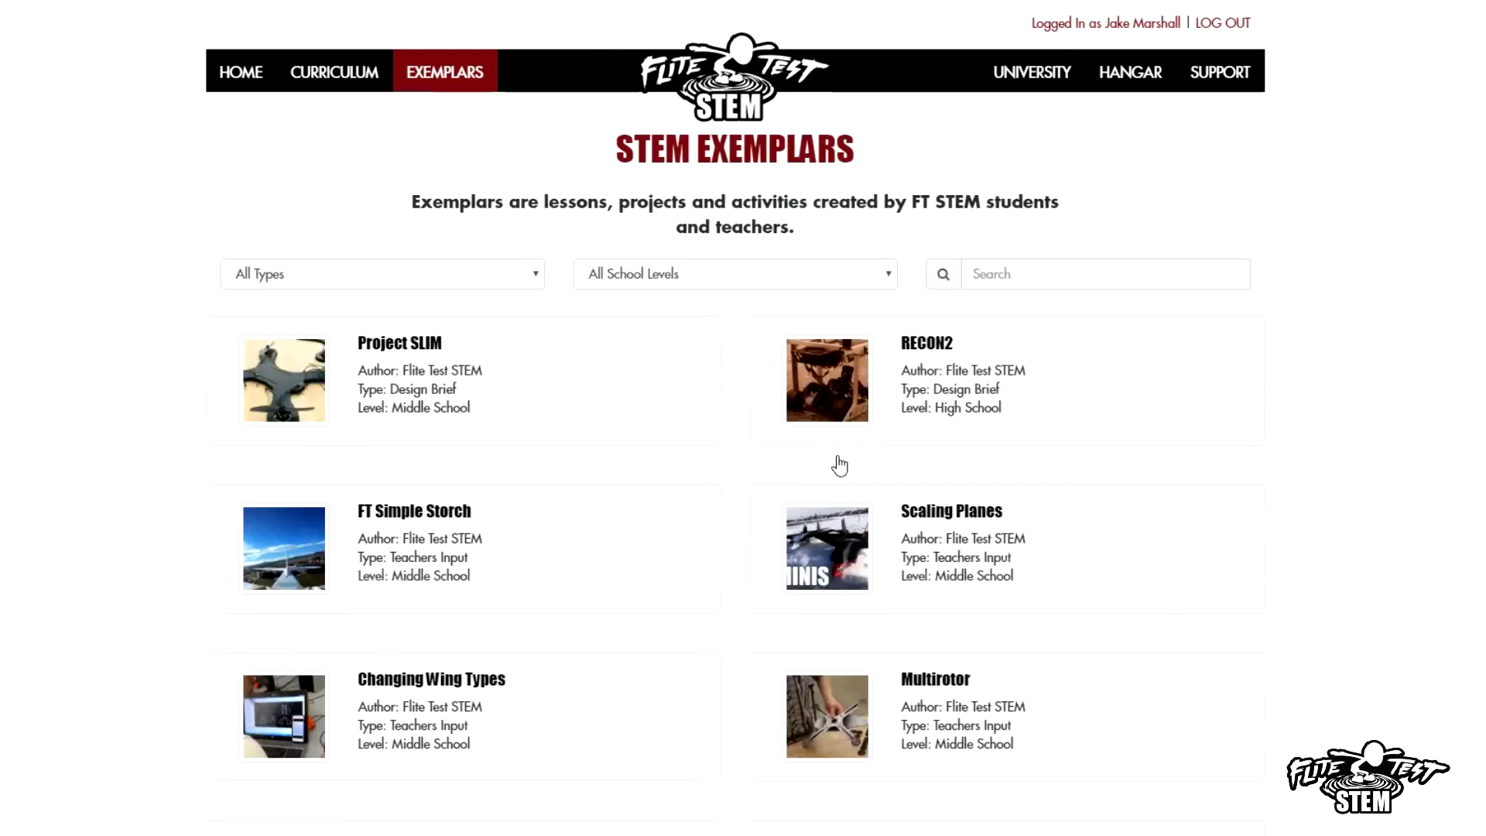
- Return to the Hangar and open the article creation form in Share Out to inspect its fields
click(1106, 80)
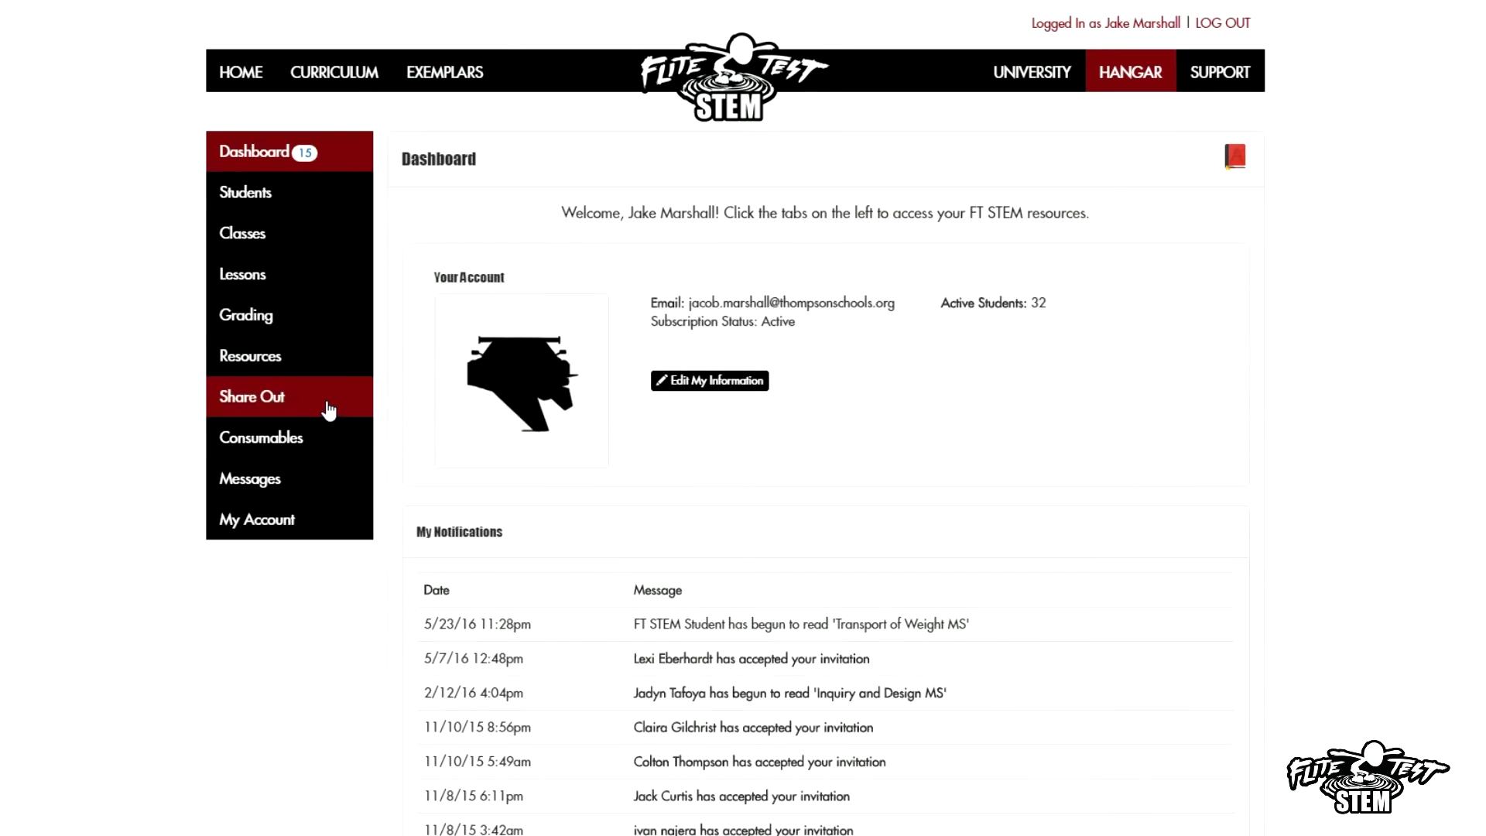
click(324, 402)
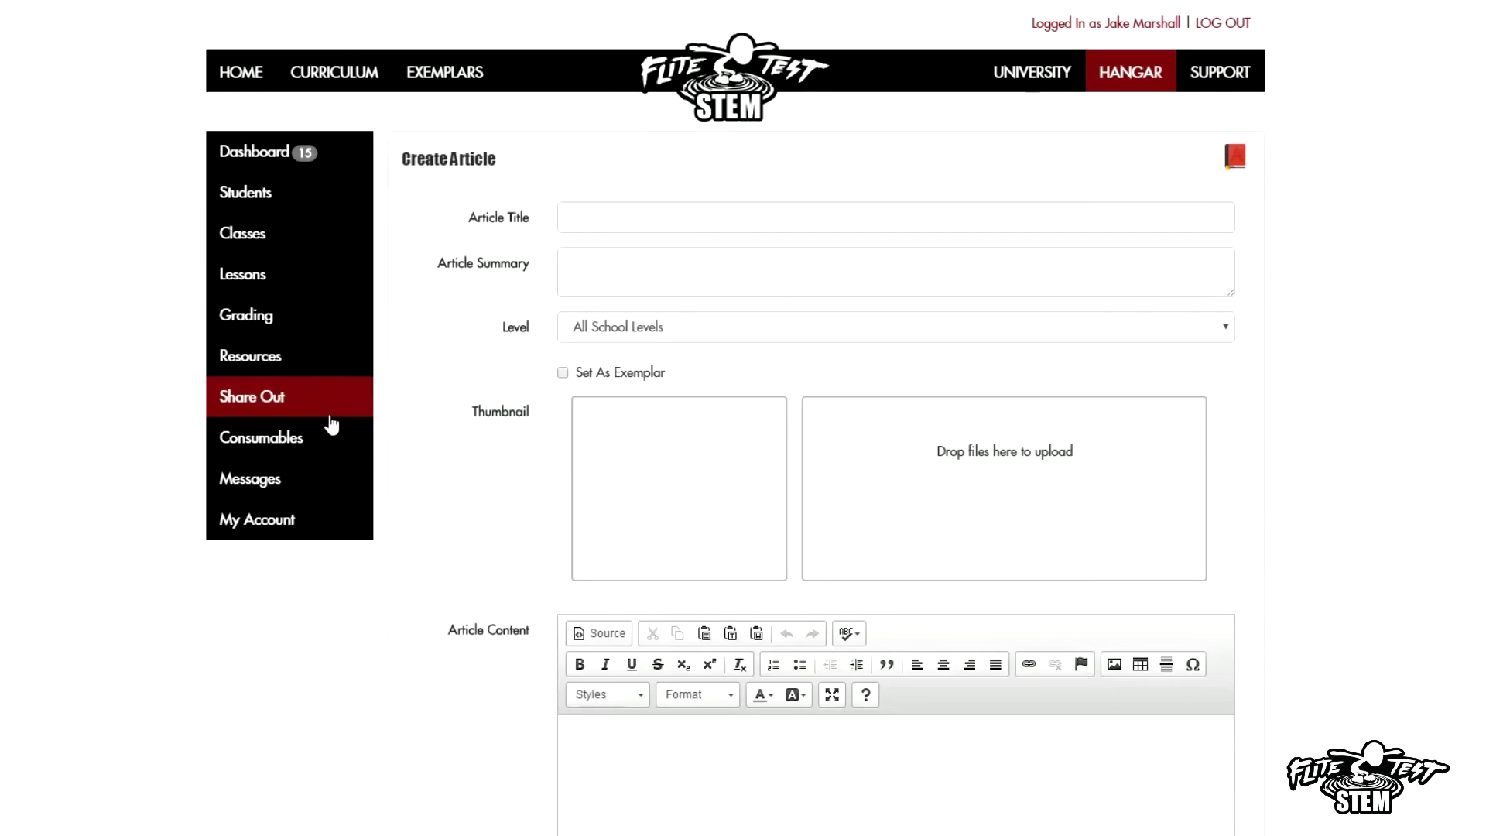
- Visit the STEM store for consumables and look over its product categories and bulk kits
click(293, 436)
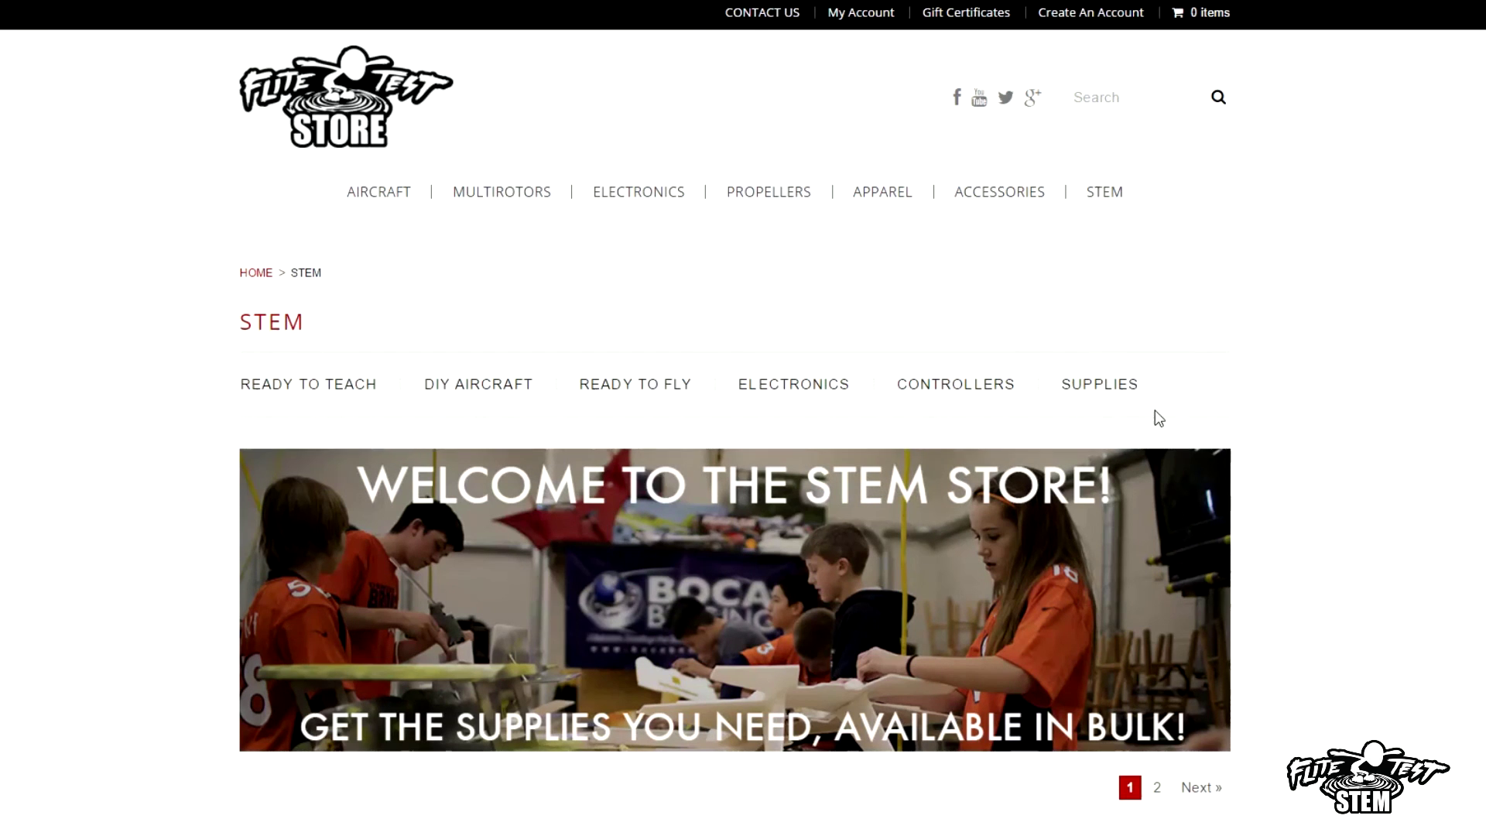
scroll(1328, 519, down, 6)
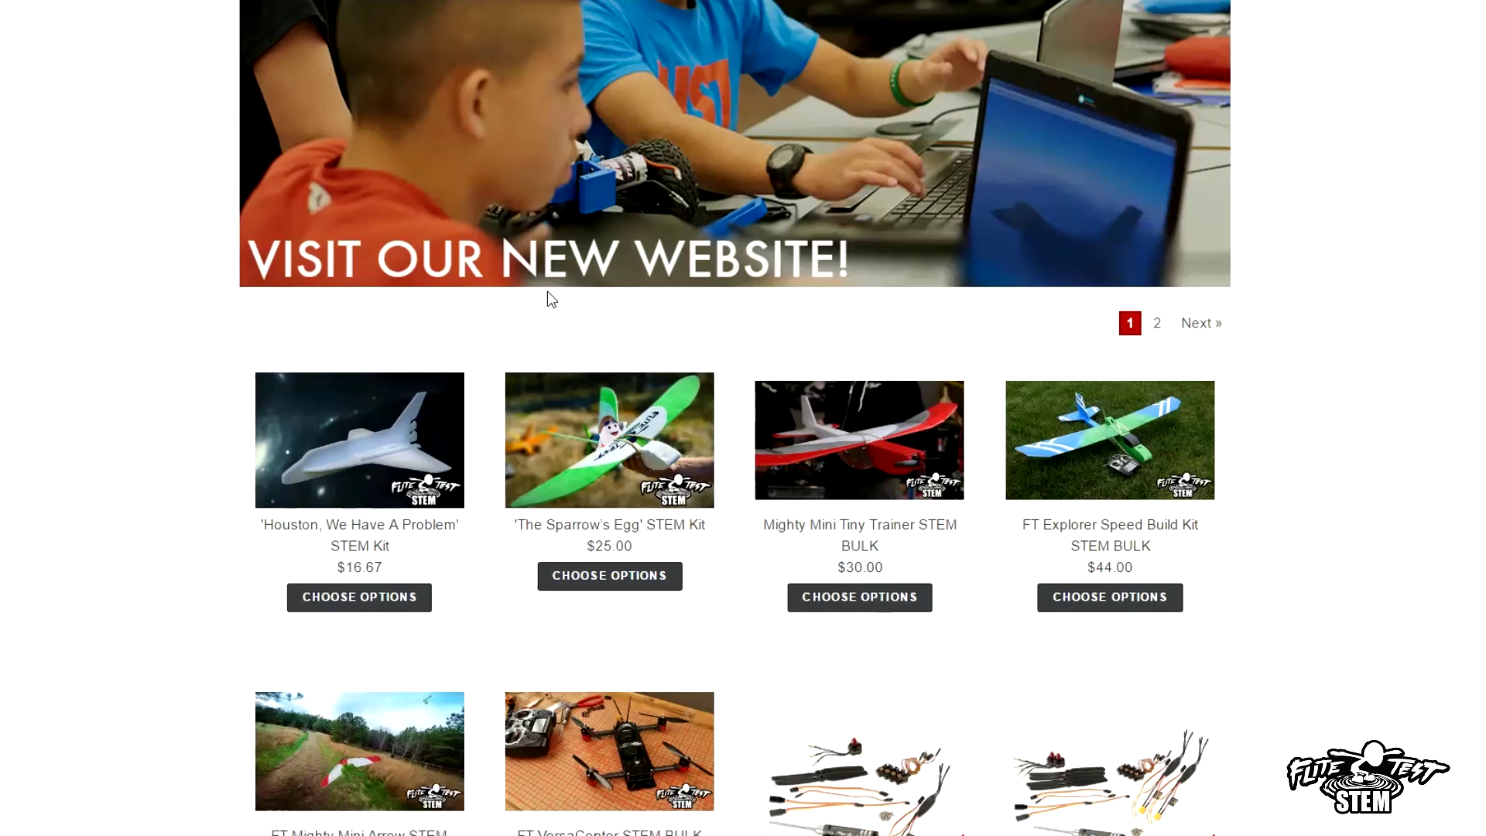
scroll(547, 298, up, 6)
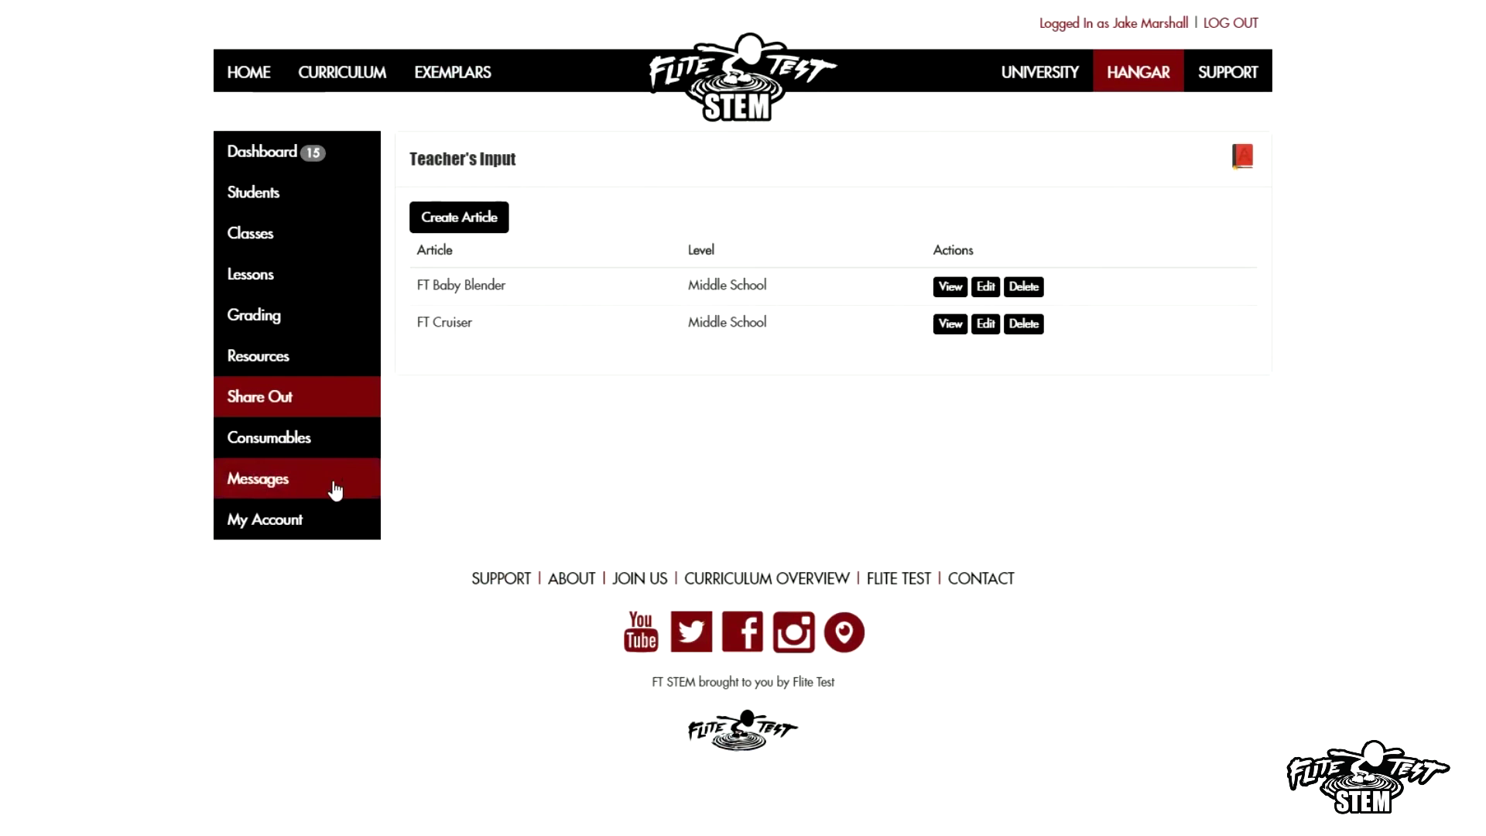
- Inspect the new conversation form's recipient list, subject and message fields, and return to the dashboard without sending anything
click(314, 490)
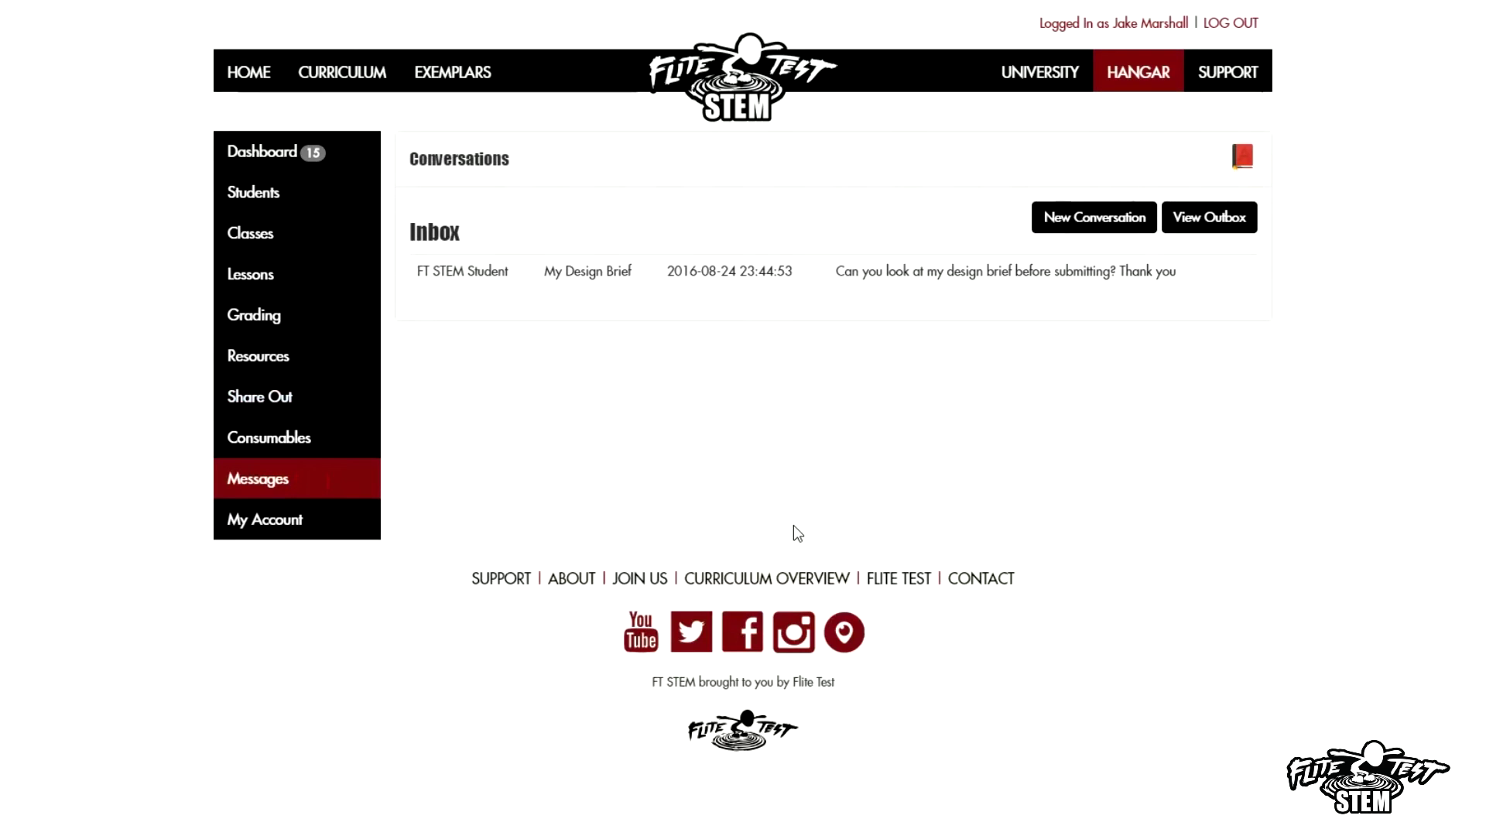
click(1103, 225)
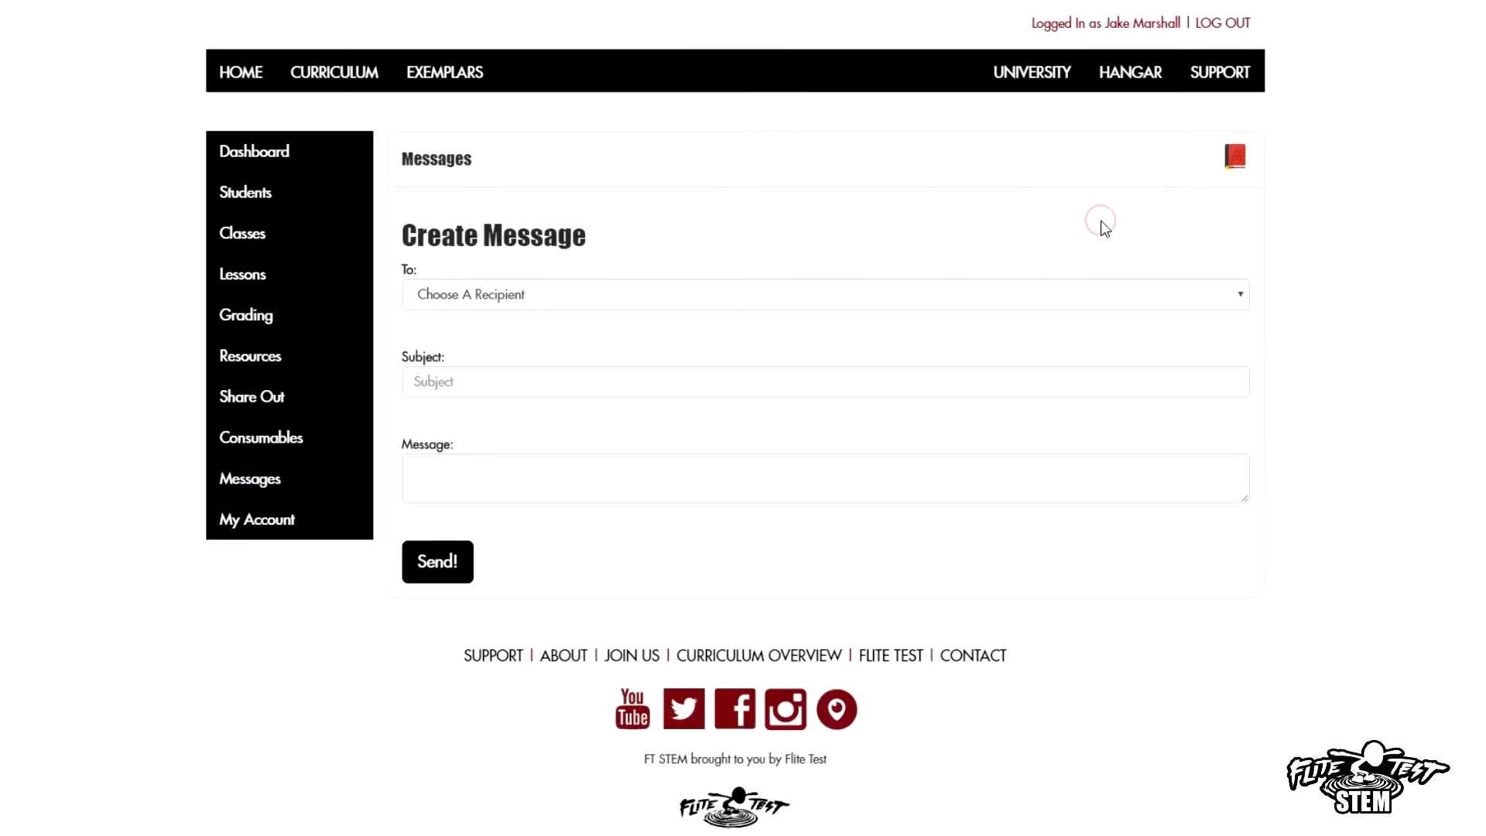
click(705, 300)
scroll(667, 480, down, 5)
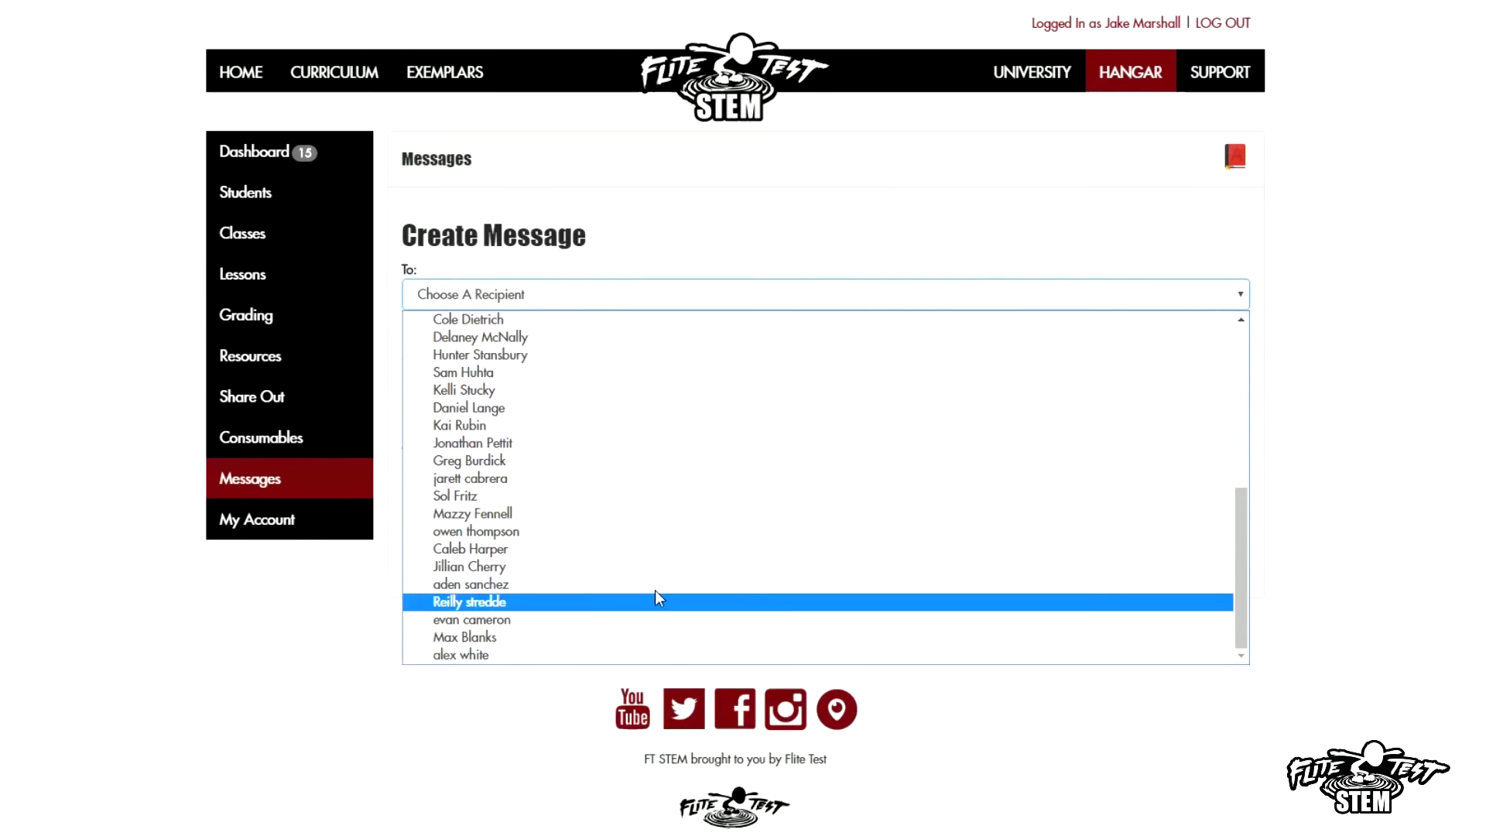
click(537, 690)
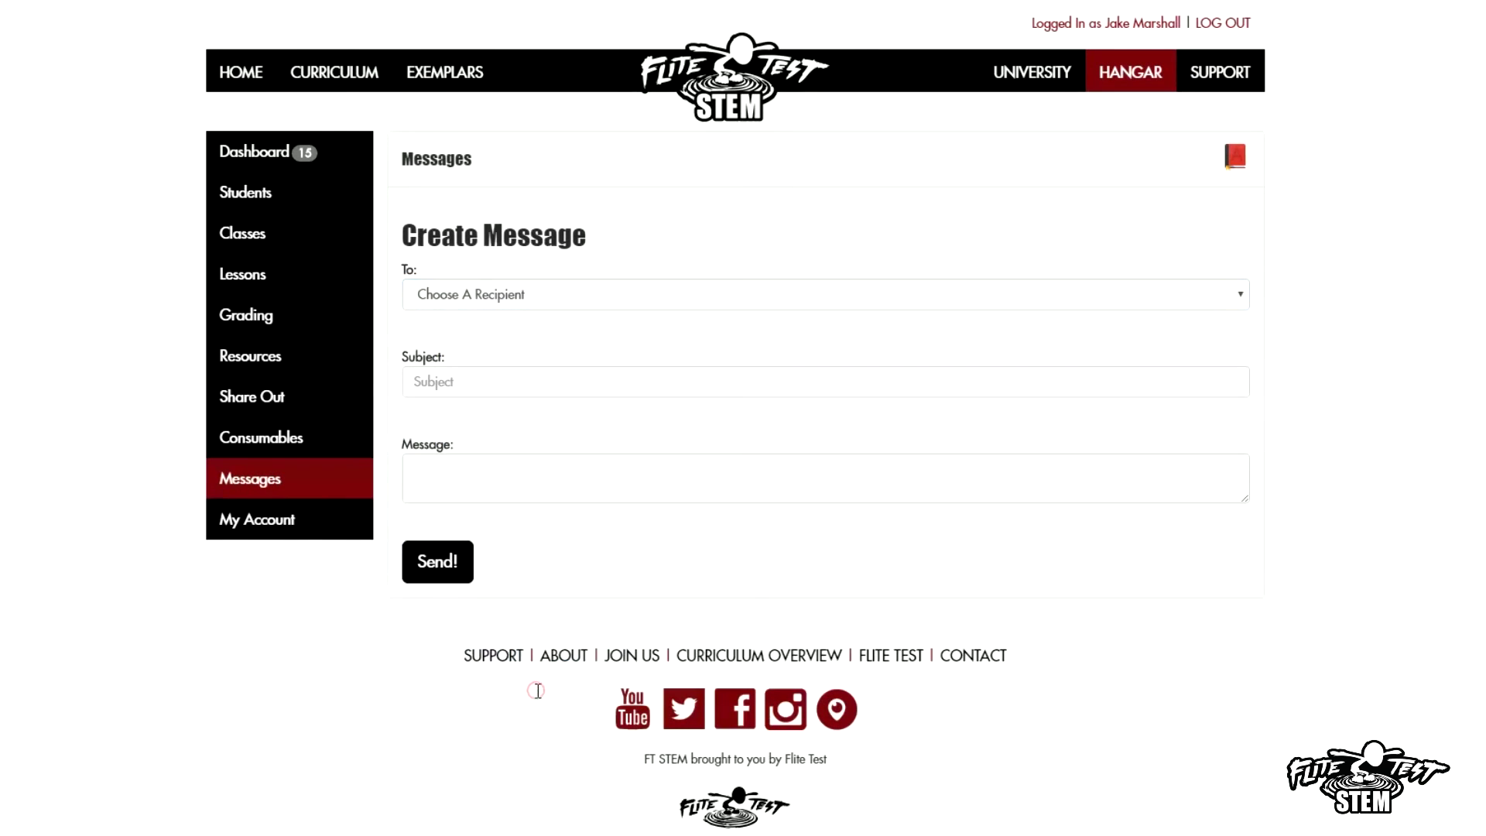
click(447, 381)
click(462, 468)
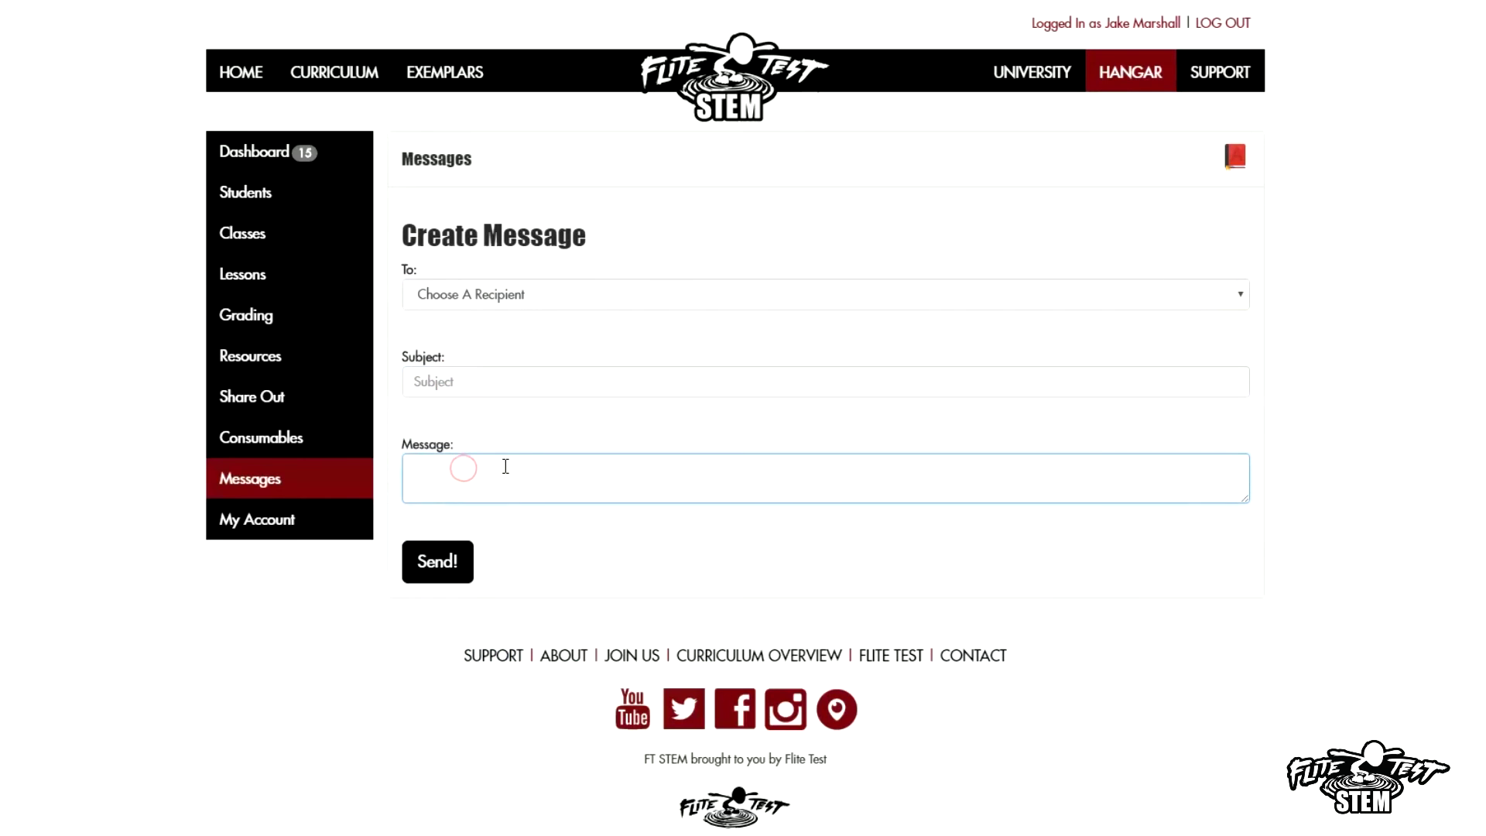
click(256, 160)
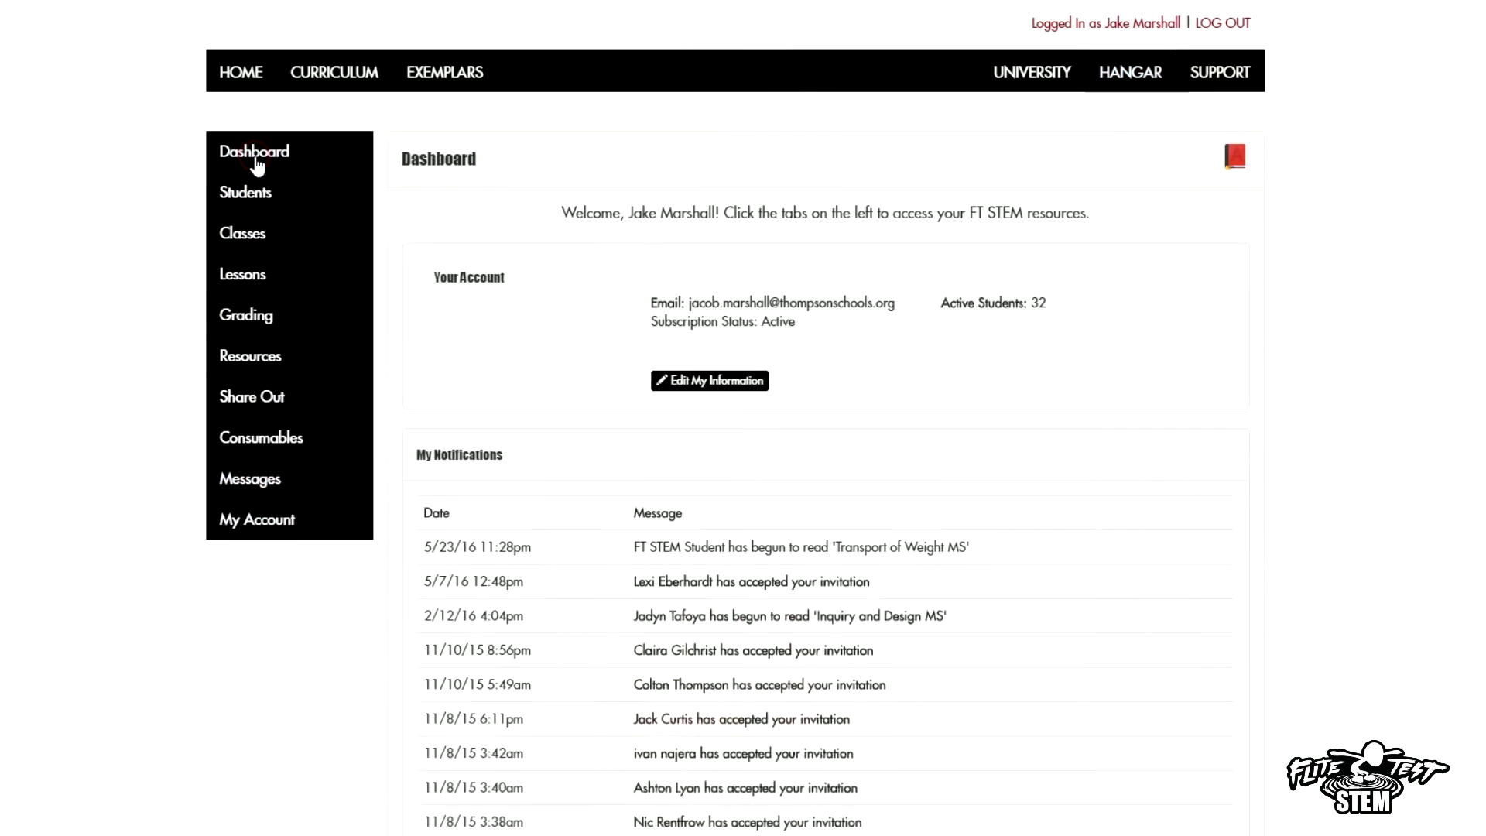